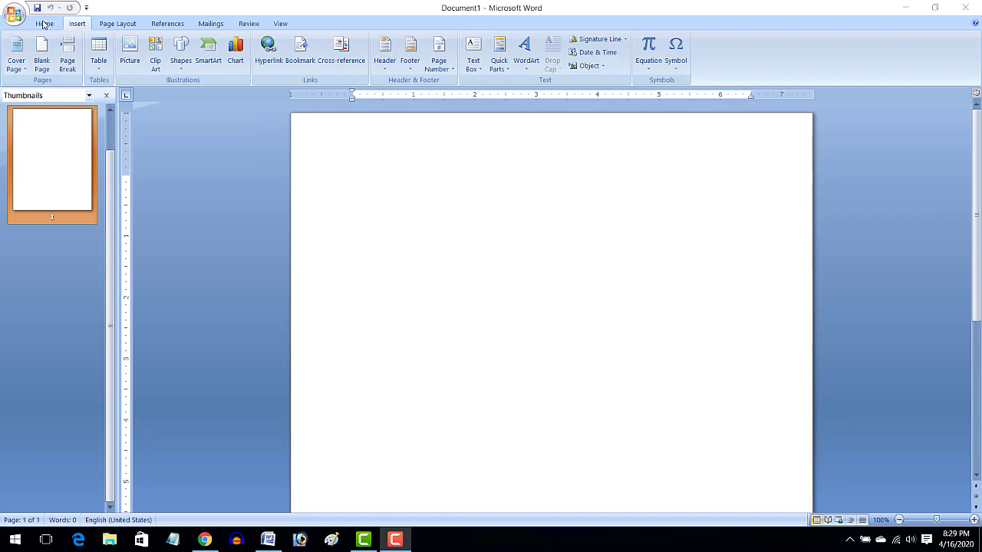
Generate sample text with =rand() and select the word 'document' in the first paragraph.
left_click(44, 24)
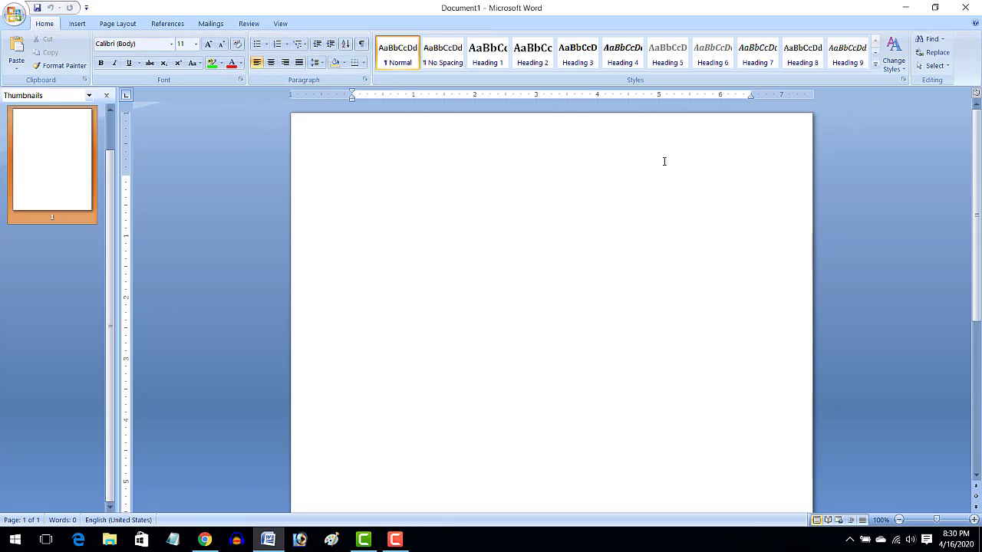
left_click(69, 25)
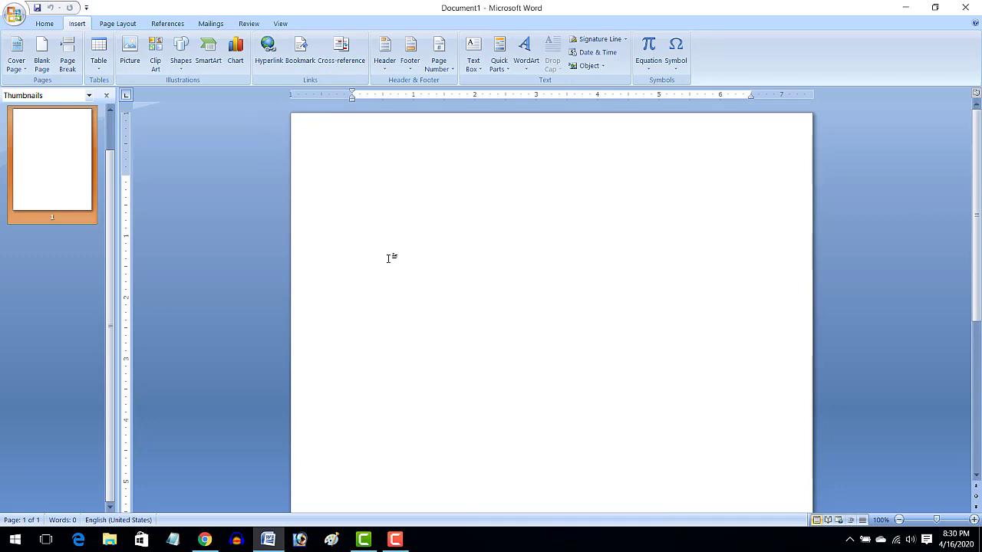
type("=r")
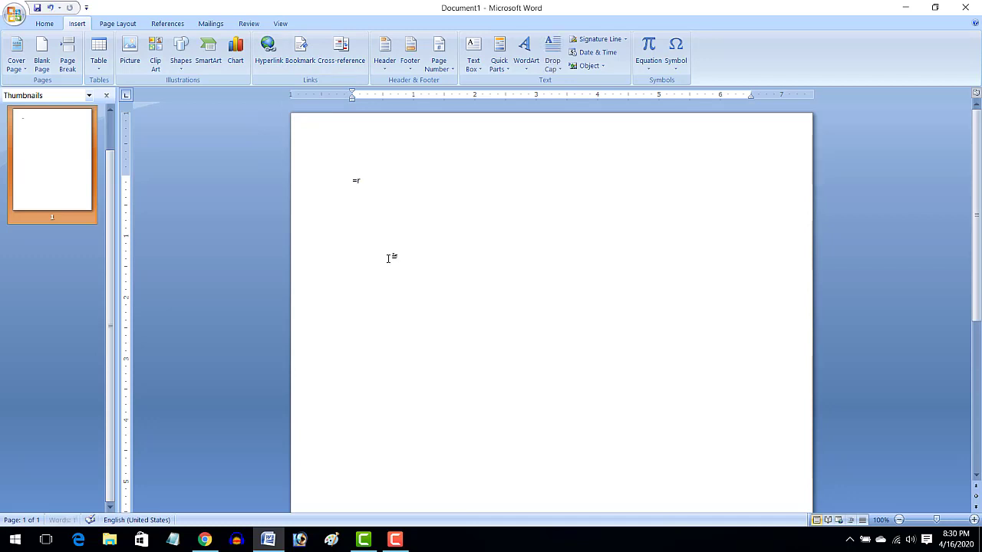
type("and")
type("()")
key("Return")
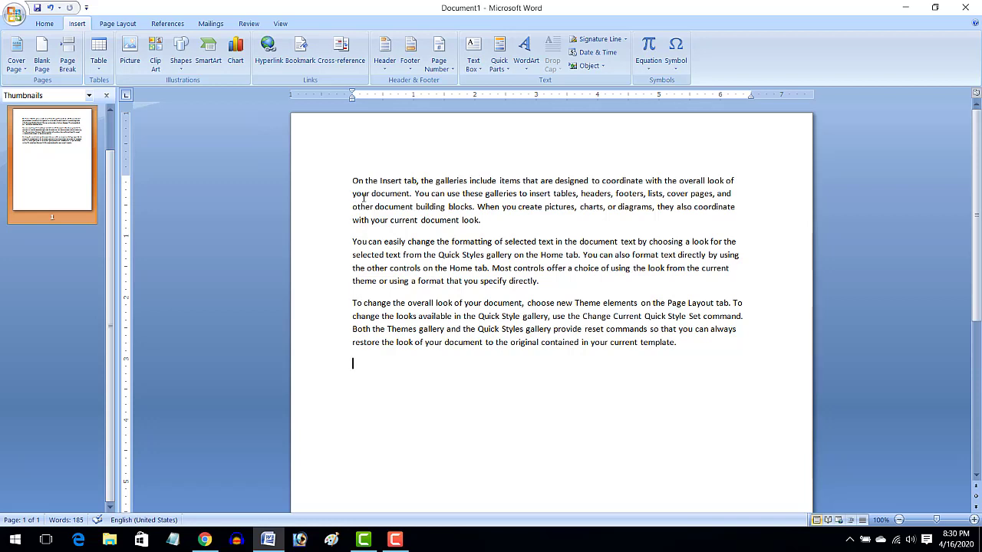
left_click_drag(371, 194, 410, 193)
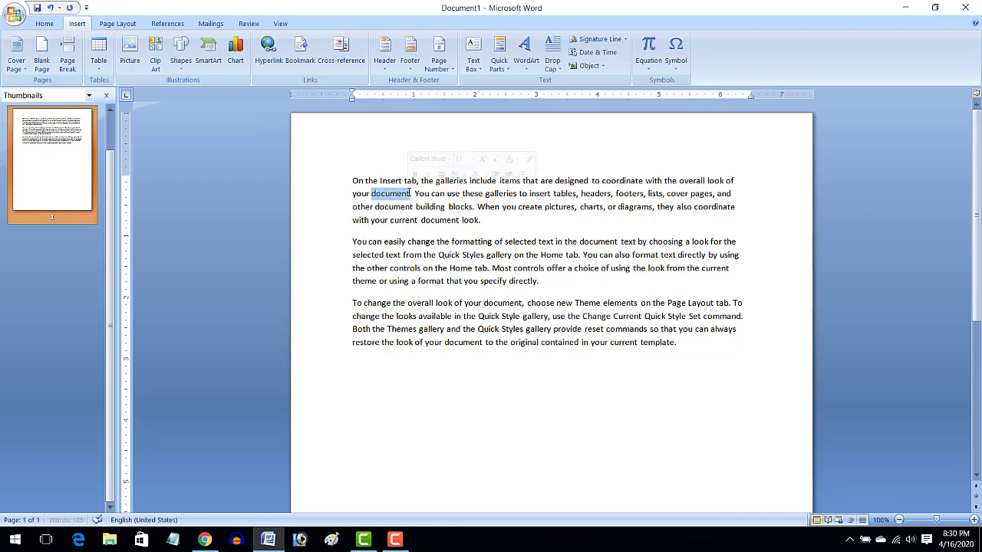
Hyperlink the selected word 'document' to the channel tags text file.
left_click(268, 58)
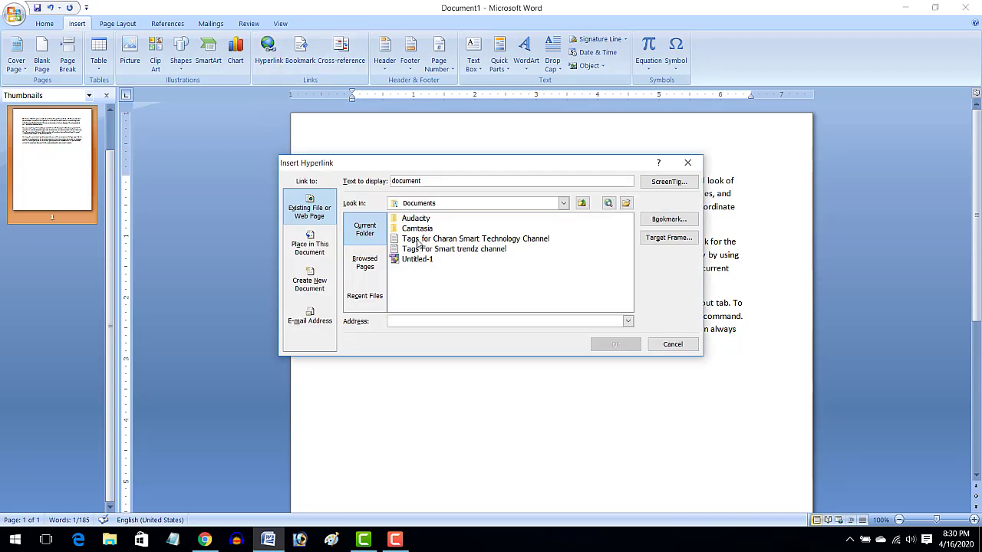
left_click(419, 240)
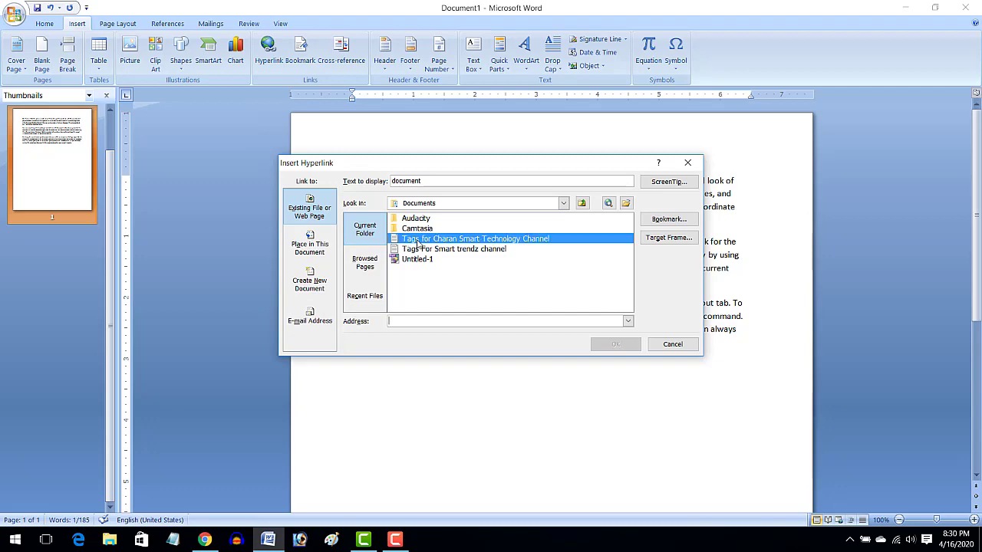
left_click(610, 308)
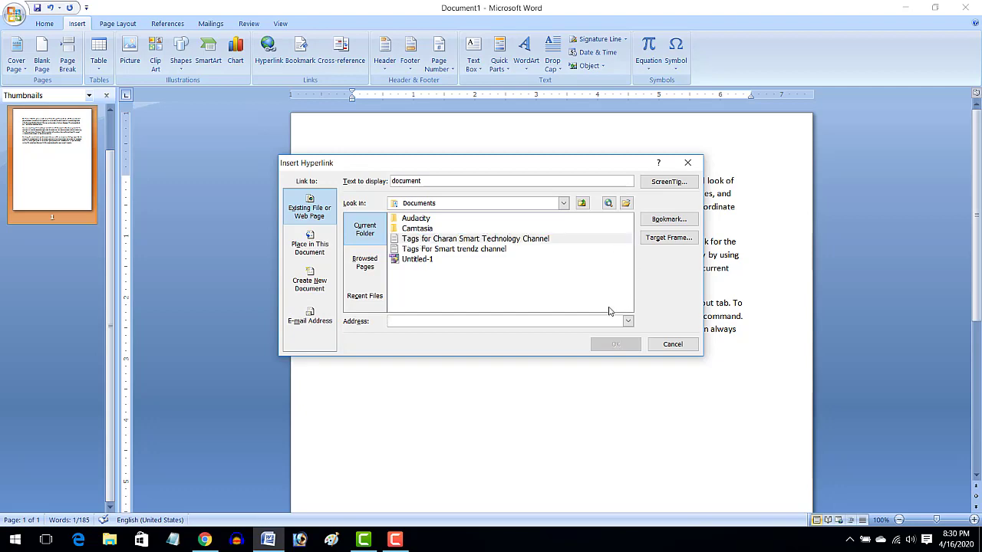
double_click(499, 239)
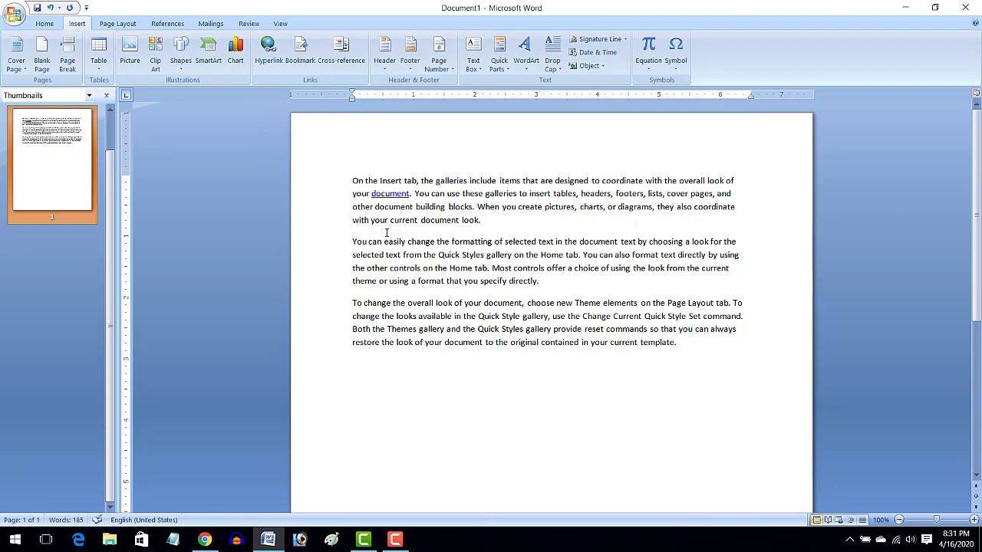
mouse_move(390, 194)
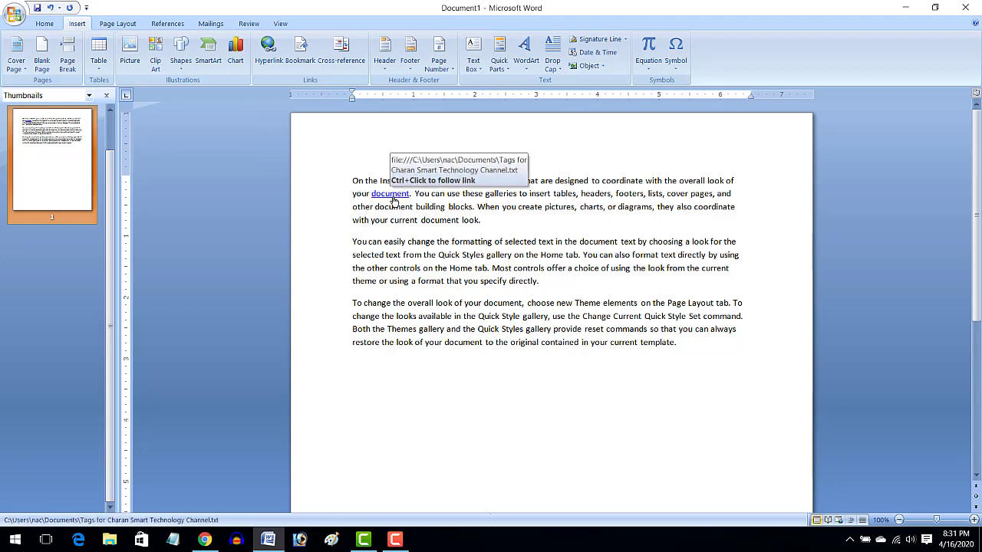
Follow the 'document' link to open the tags file, then close Notepad.
left_click(393, 198)
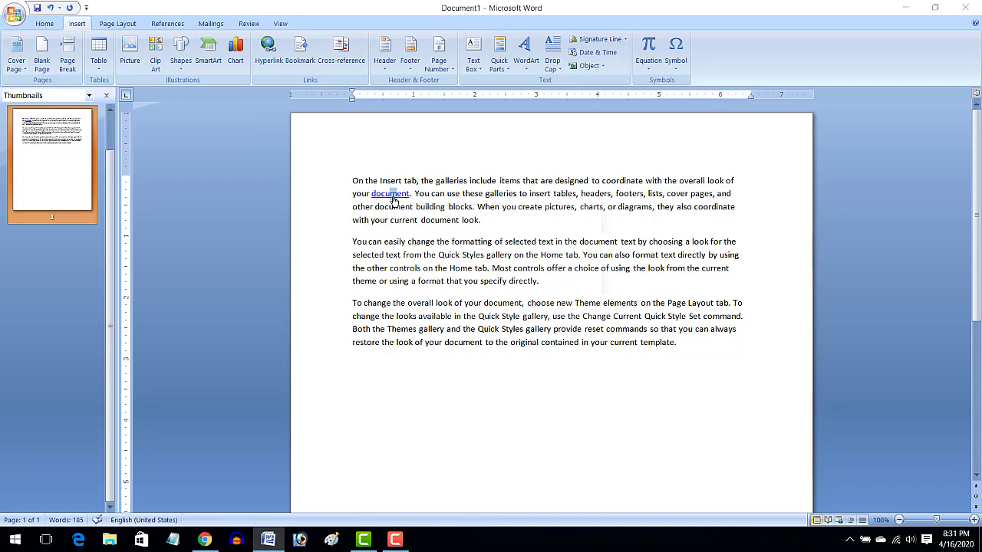
left_click(393, 198, "ctrl")
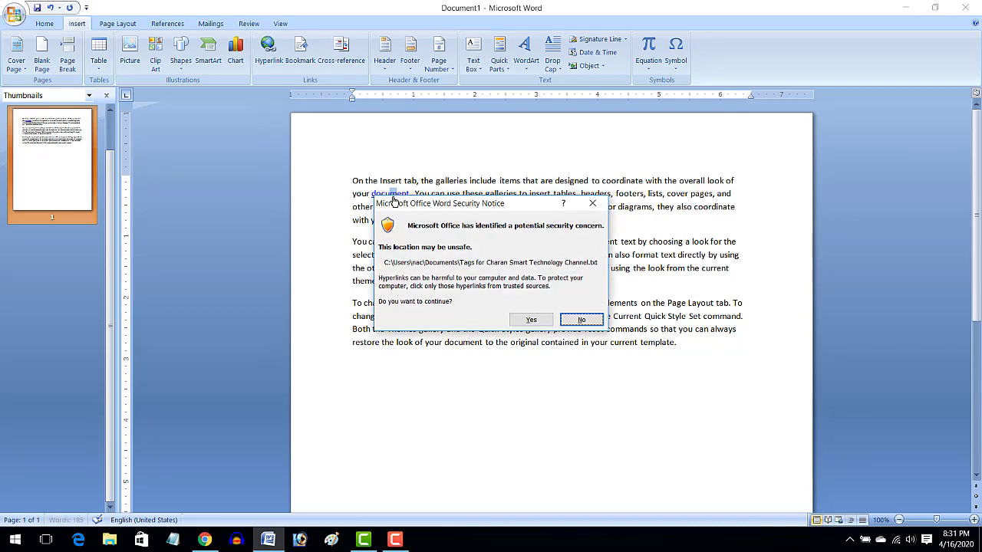
left_click(543, 319)
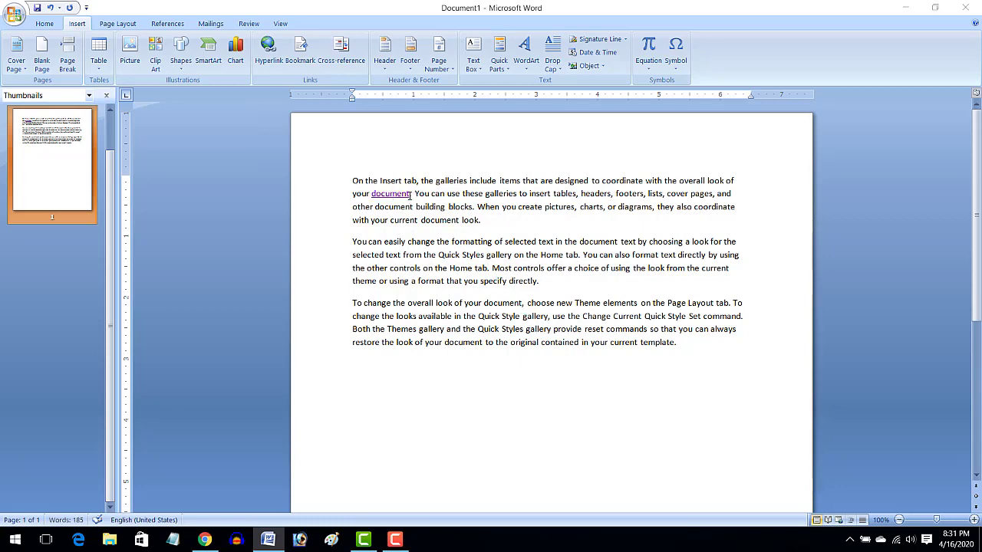
scroll(157, 147, "down", 2)
scroll(157, 147, "up", 2)
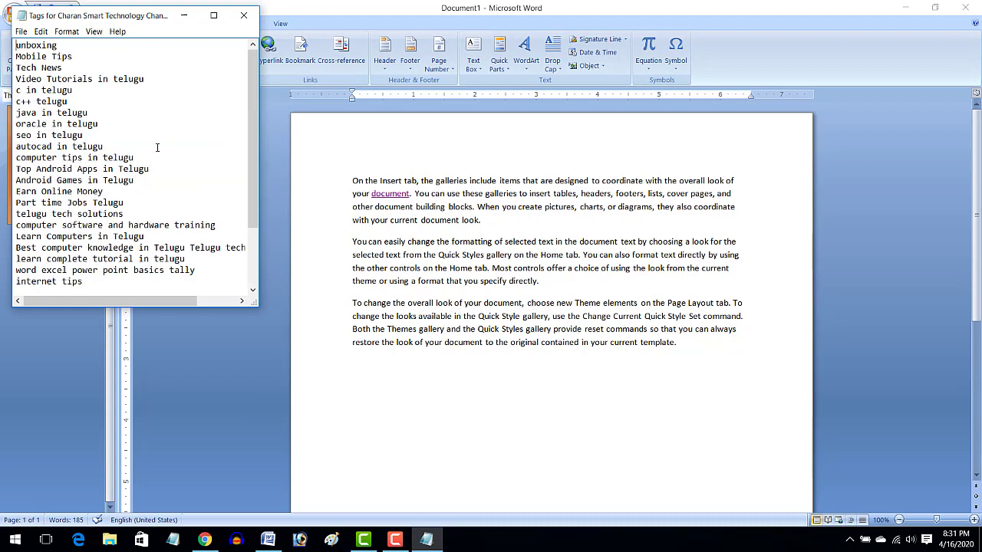
scroll(157, 147, "down", 3)
scroll(158, 148, "up", 3)
left_click(243, 15)
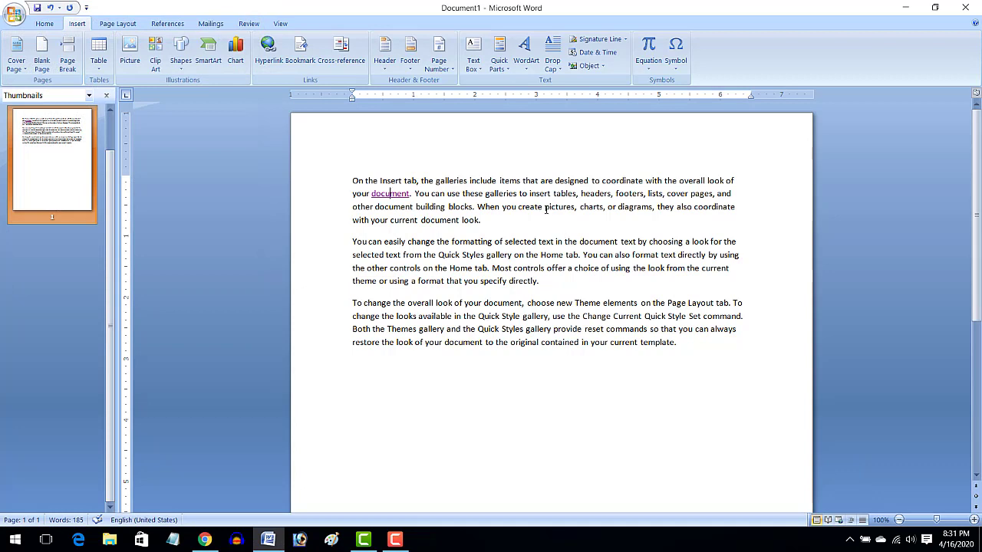
Select 'pictures' and hyperlink it to images.png in the Desktop folder.
left_click_drag(545, 207, 575, 214)
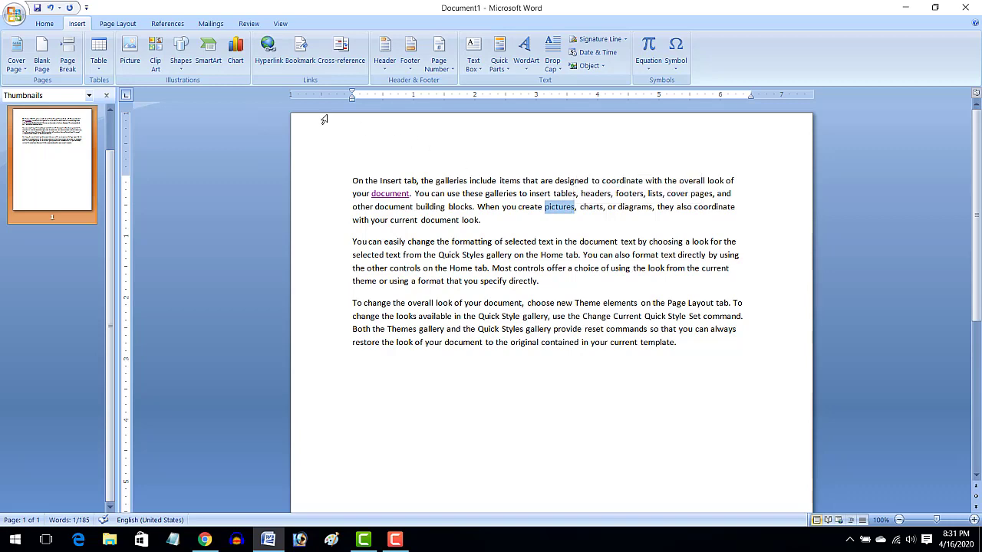
left_click(270, 60)
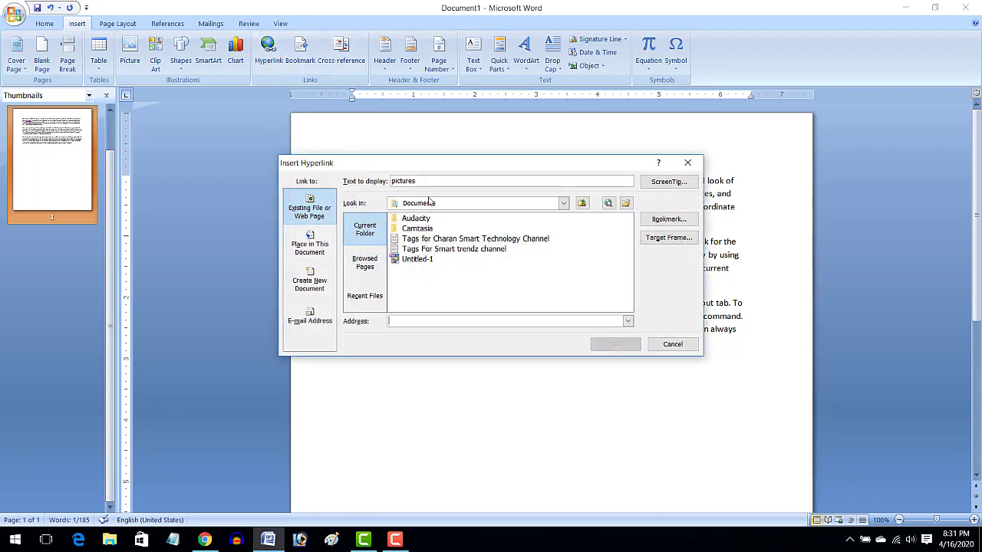
left_click(564, 204)
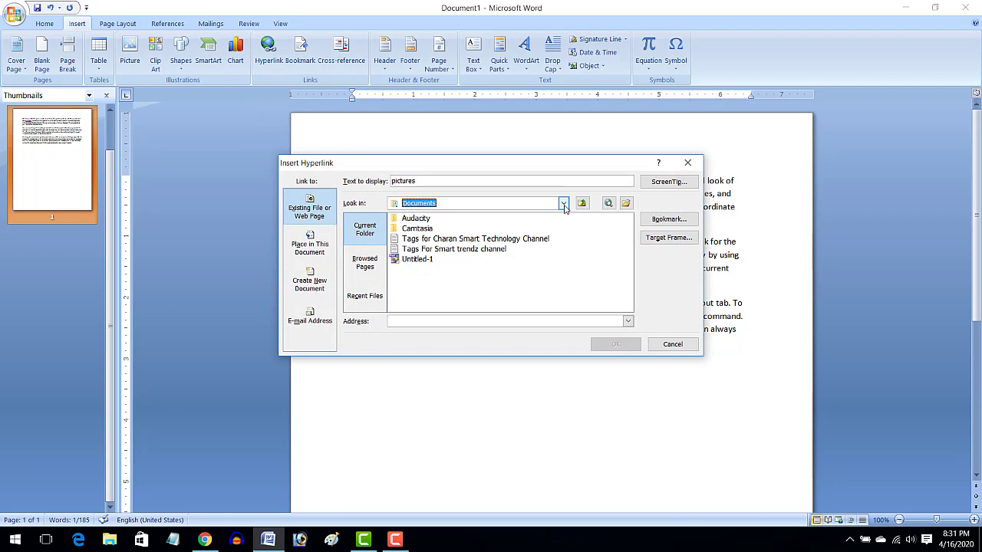
left_click(564, 204)
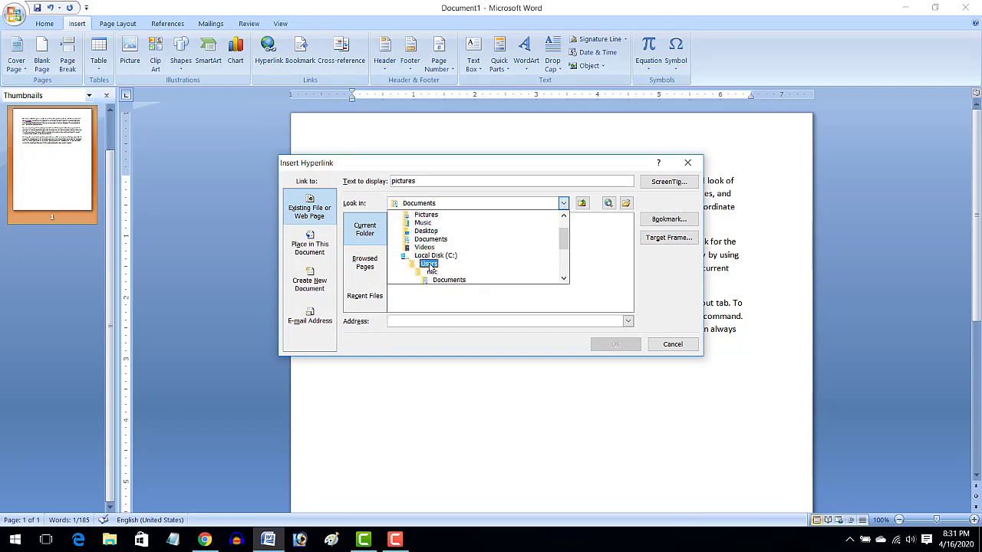
scroll(431, 231, "up", 1)
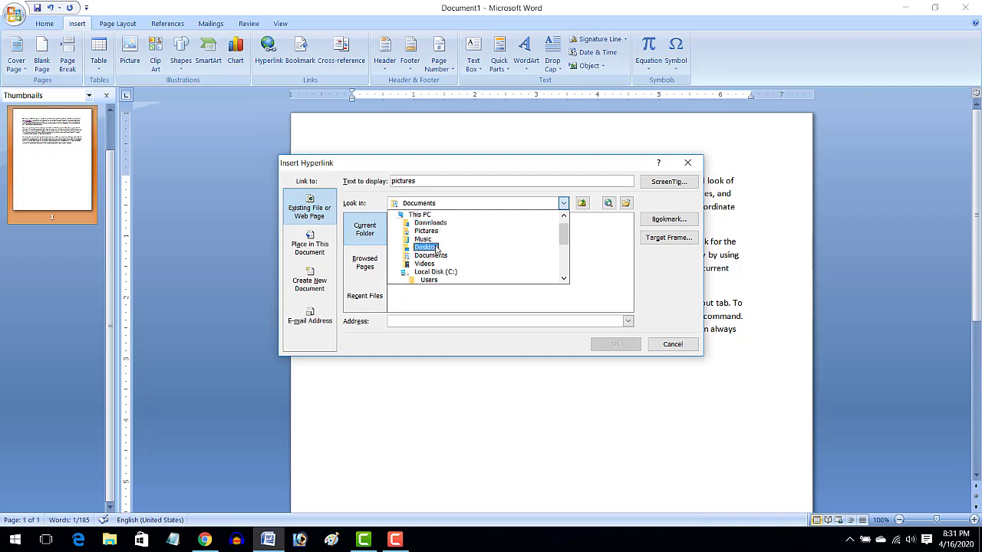
left_click(435, 248)
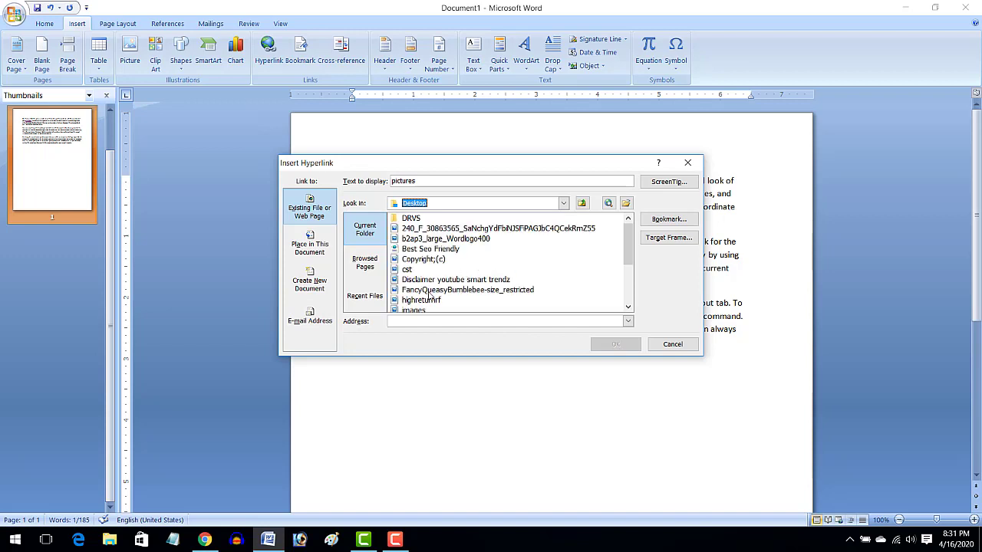
scroll(430, 297, "down", 1)
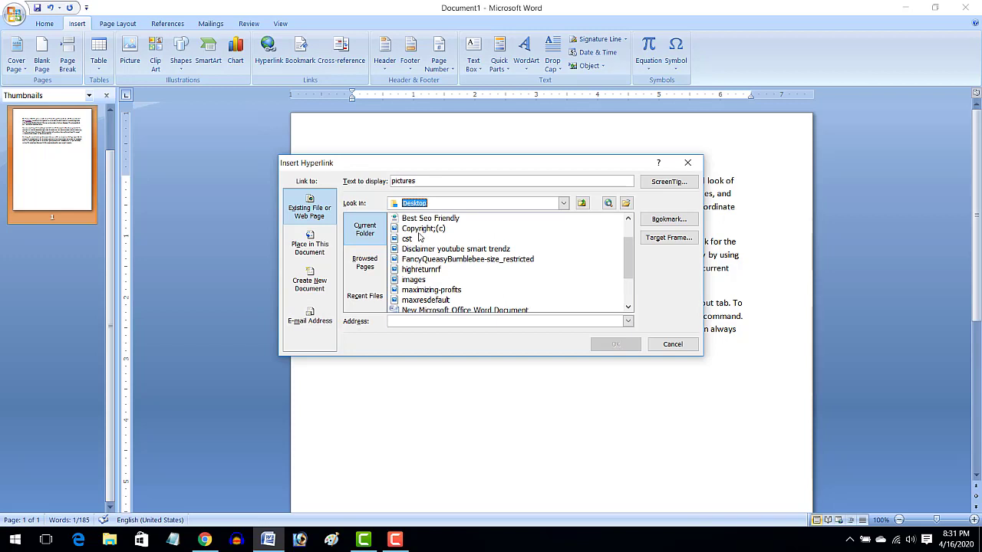
scroll(484, 298, "down", 2)
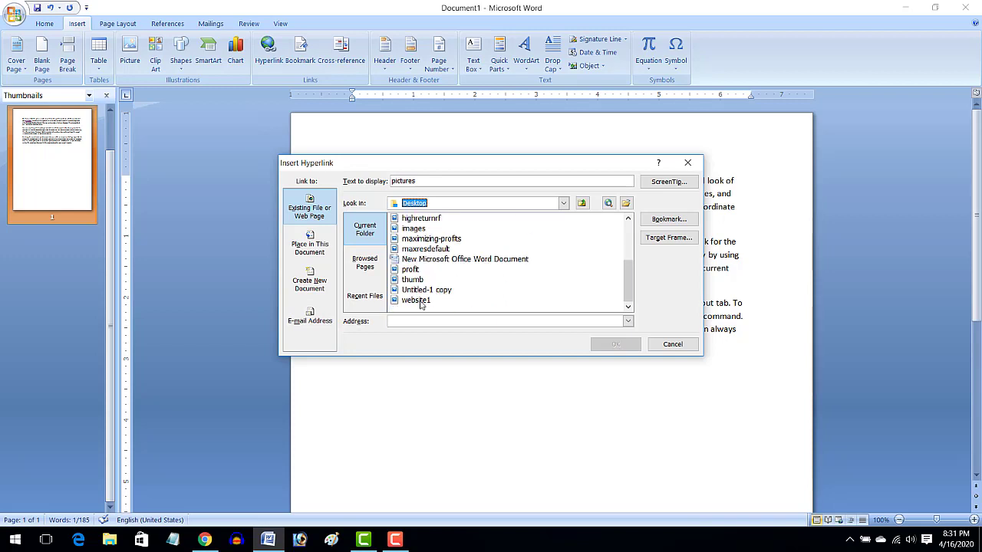
left_click(423, 229)
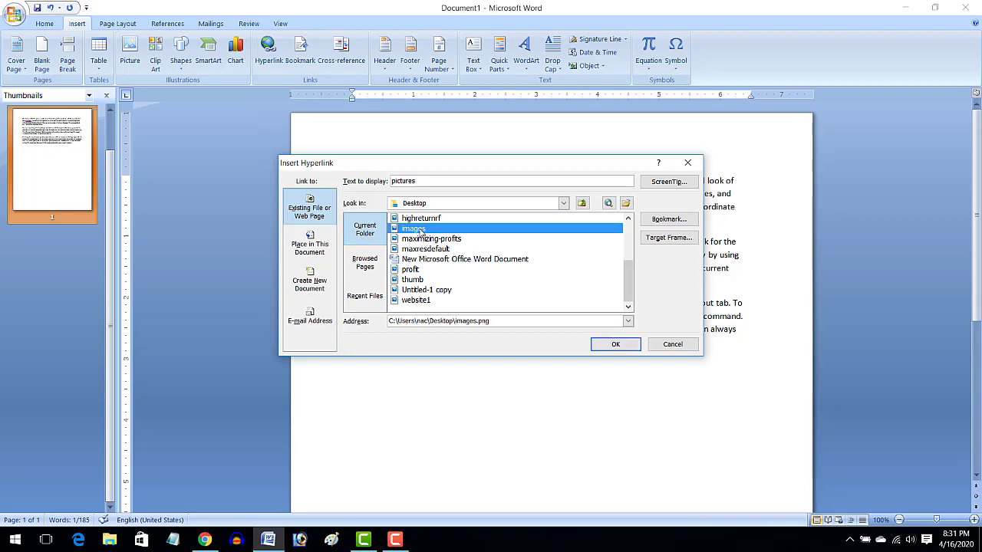
left_click(615, 343)
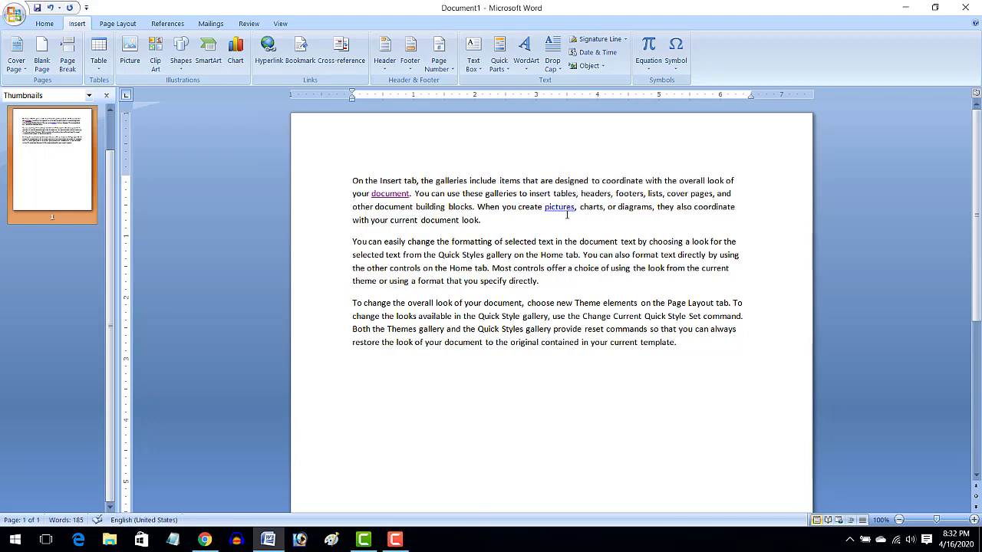
Follow the 'pictures' hyperlink to open images.png.
left_click(564, 213)
left_click(564, 208, "ctrl")
Copy the three sample paragraphs and paste three copies below them.
mouse_move(353, 184)
left_mouse_down()
mouse_move(651, 352)
mouse_move(684, 350)
left_mouse_up()
key("ctrl+c")
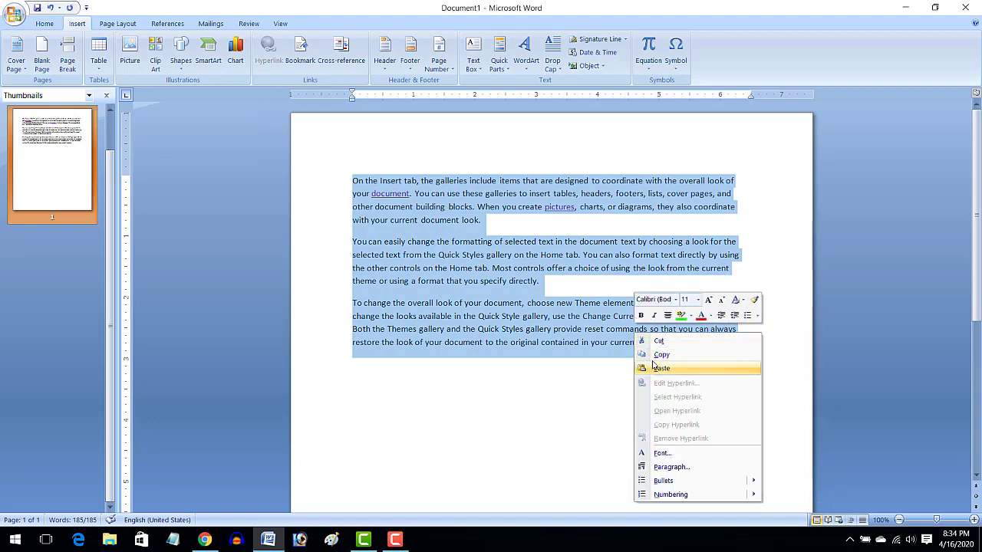
left_click(658, 355)
scroll(653, 360, "down", 2)
left_click(368, 314)
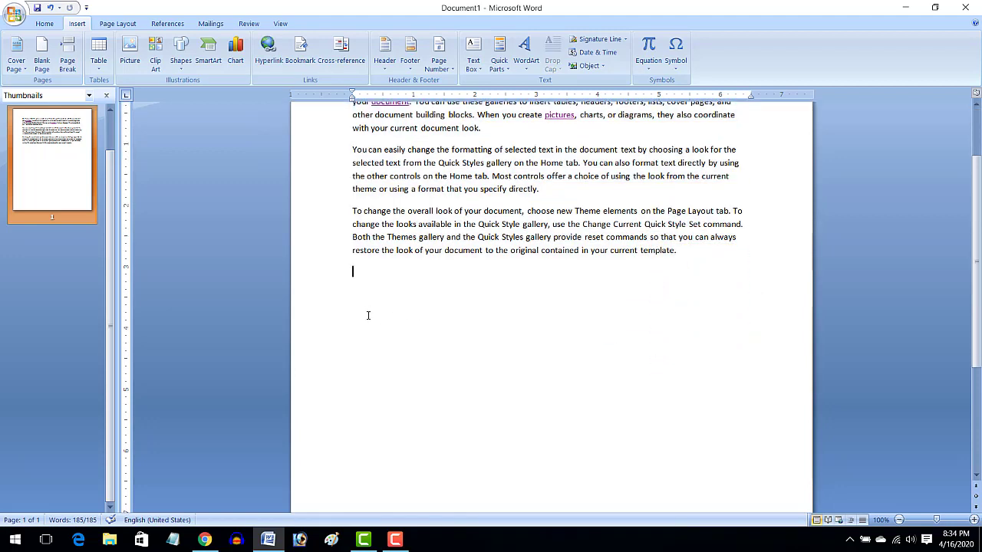
key("Return")
key("ctrl+v")
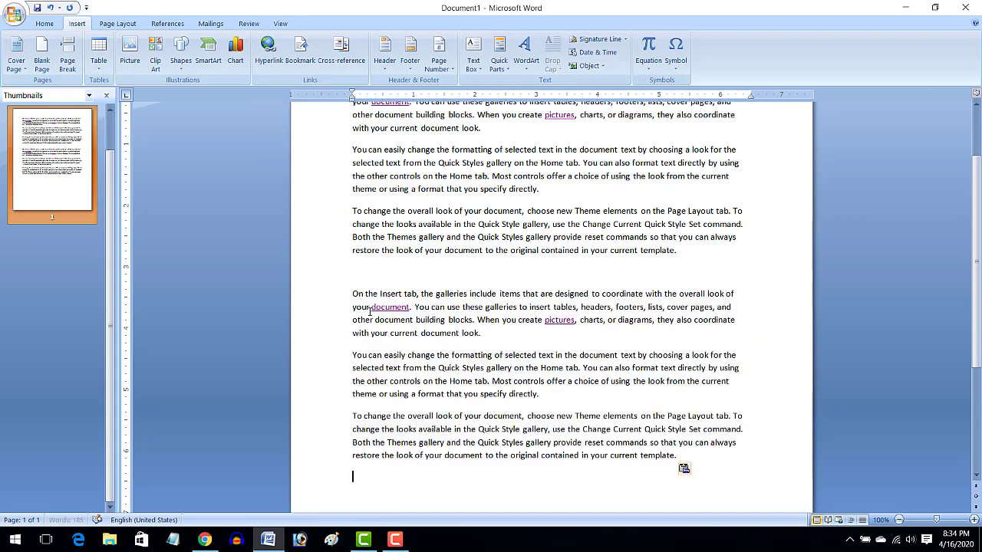
key("ctrl+v")
key("ctrl+v")
key("ctrl+v")
key("ctrl+v")
key("ctrl+v")
key("ctrl+v")
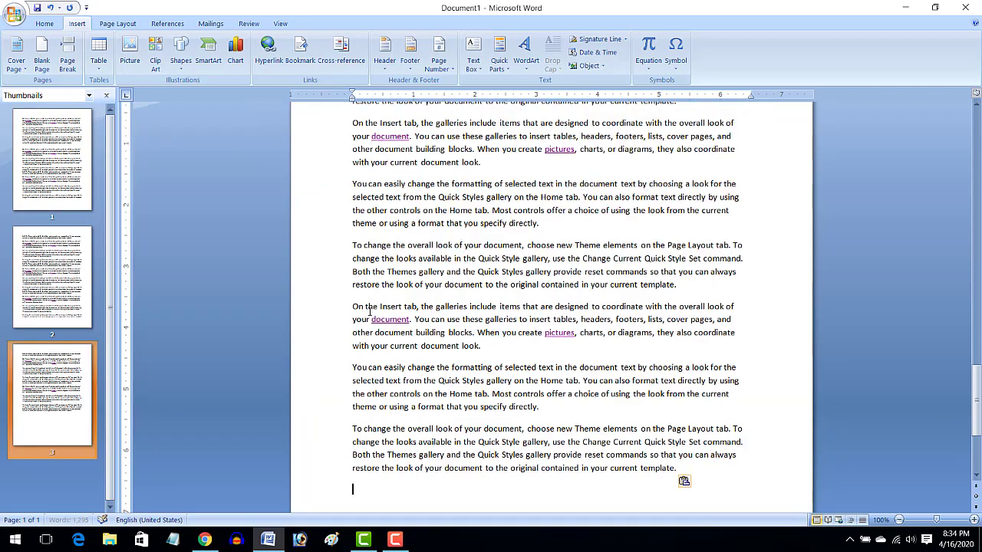
key("ctrl+v")
key("ctrl+v")
Scroll back up to the top of page 1.
scroll(369, 314, "up", 8)
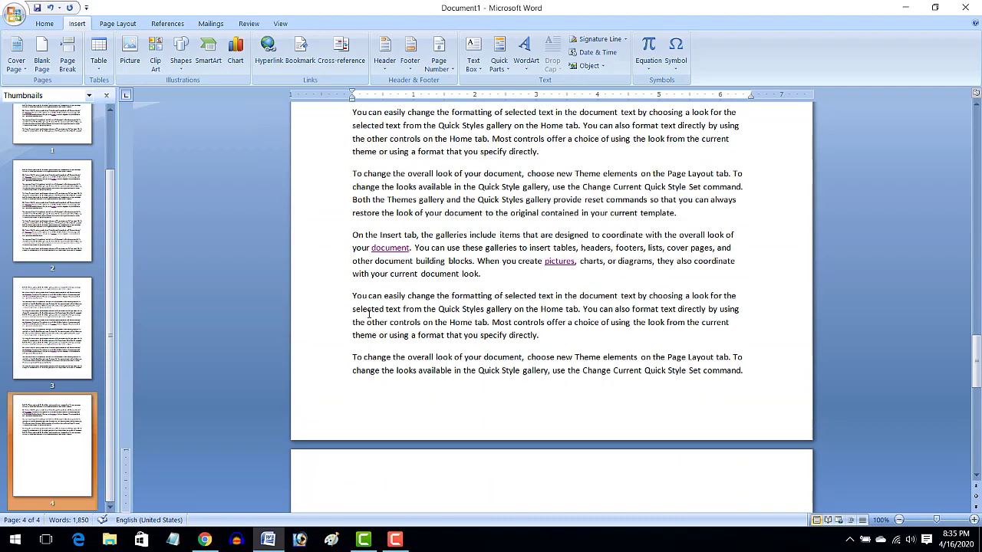
scroll(369, 310, "up", 8)
scroll(369, 307, "up", 8)
scroll(370, 303, "up", 8)
scroll(370, 300, "up", 5)
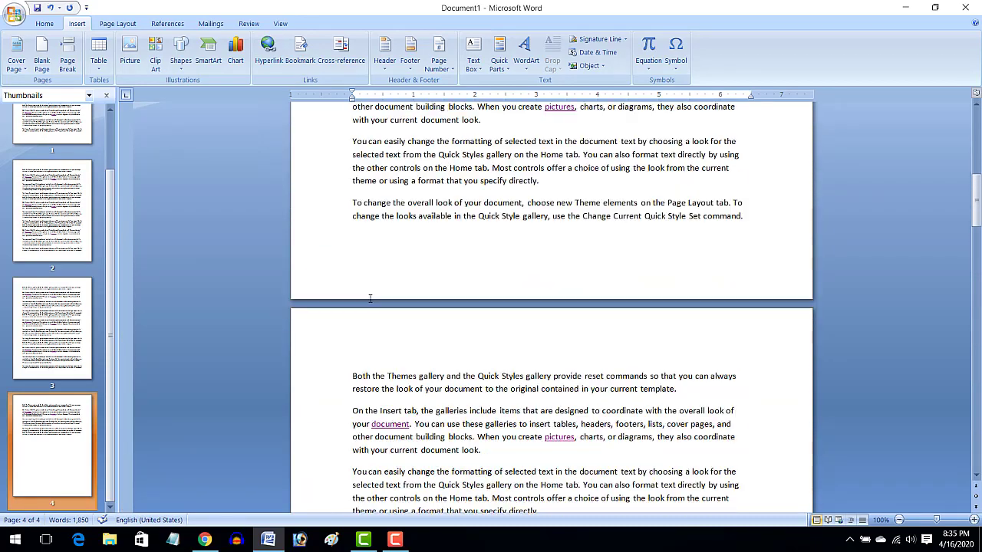
scroll(370, 299, "up", 5)
scroll(369, 297, "up", 3)
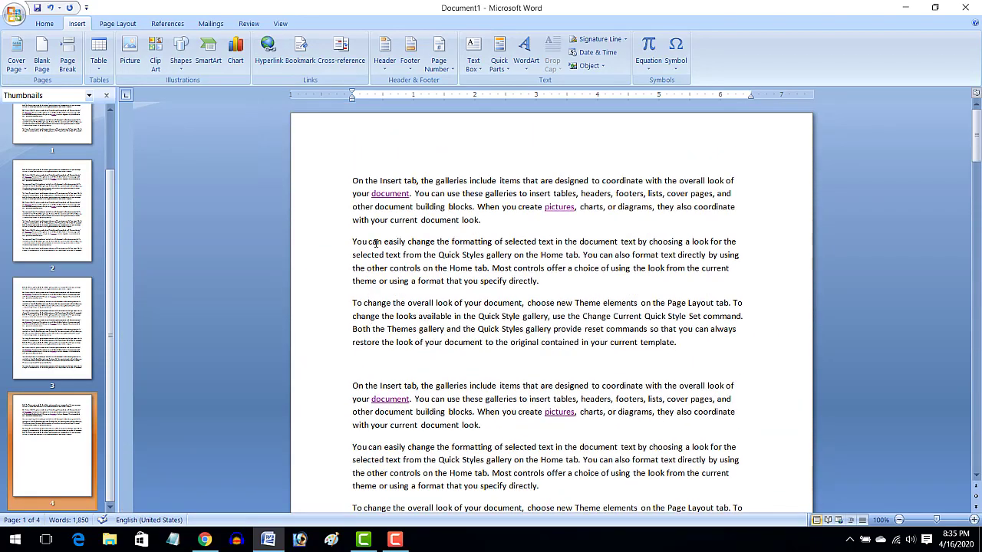
Add Raju and Ravi on new lines at the top of pages 1 and 2.
left_click(356, 163)
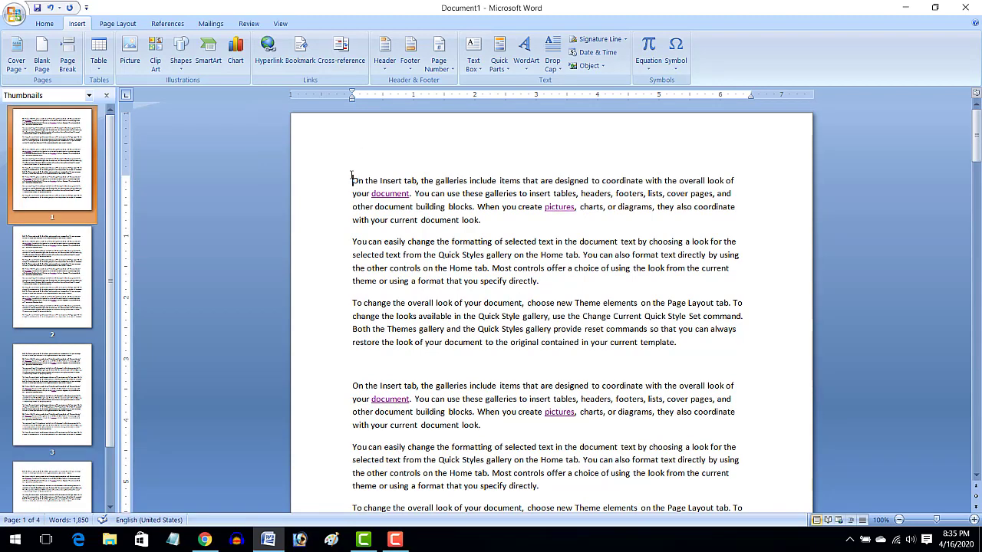
key("Return")
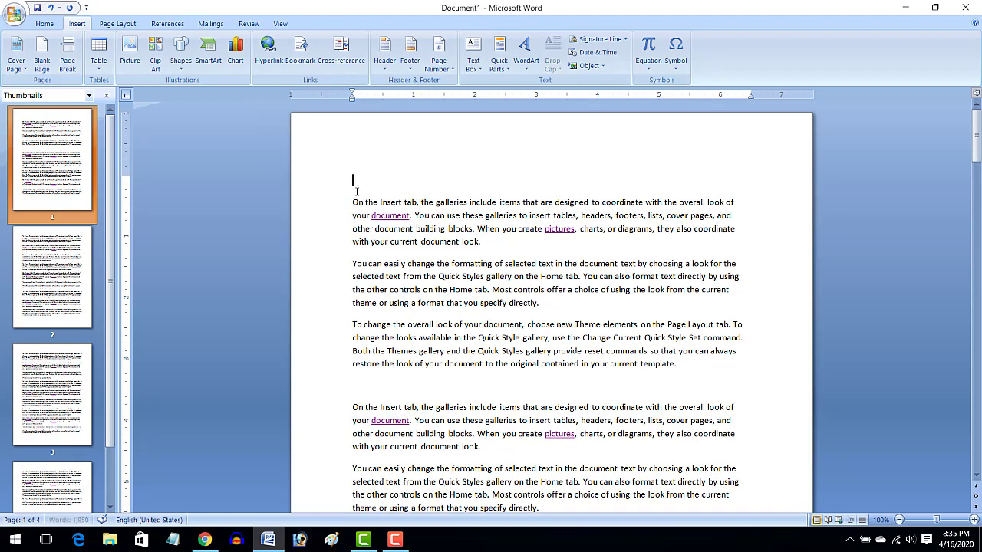
type("Ra")
type("ju")
scroll(369, 315, "down", 4)
scroll(370, 315, "down", 4)
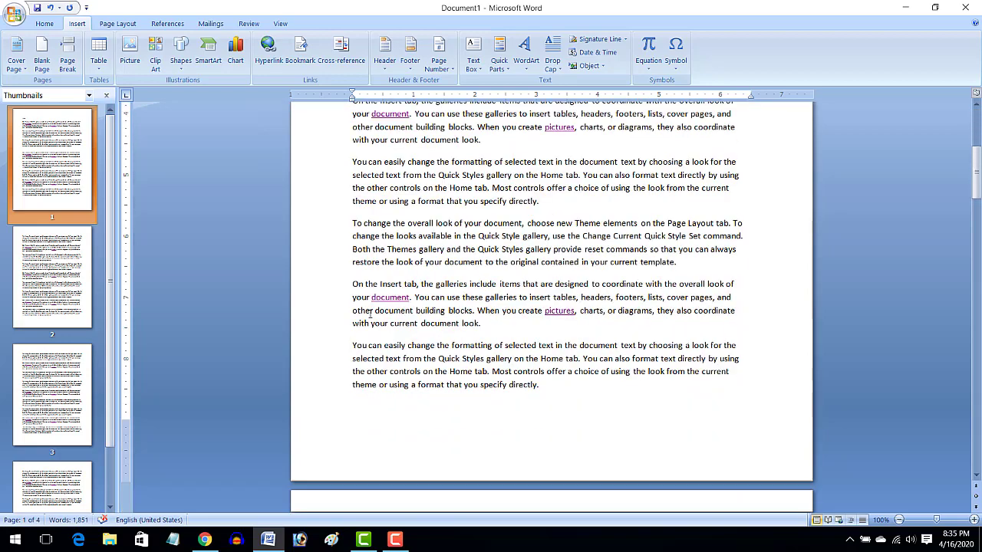
scroll(369, 314, "down", 2)
left_click(358, 311)
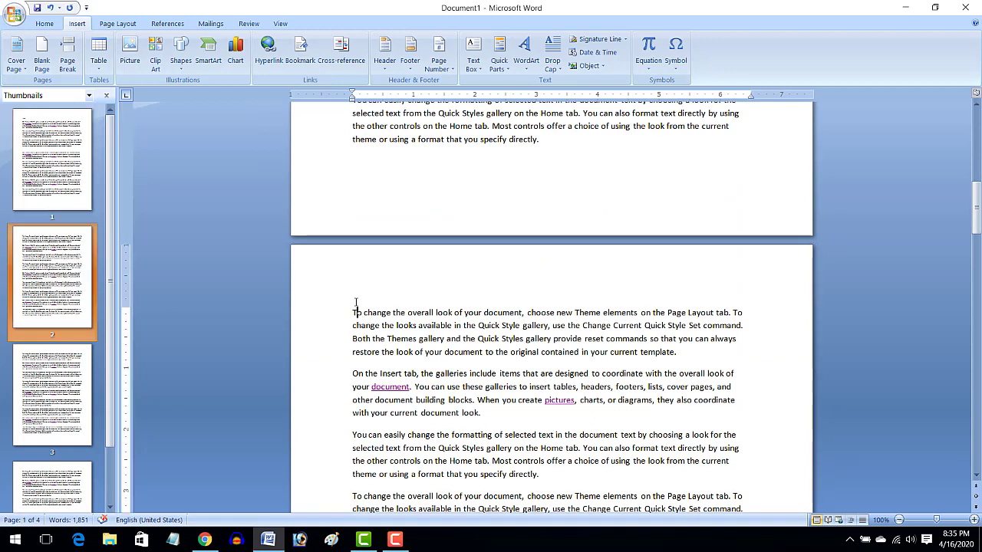
left_click(354, 310)
key("Return")
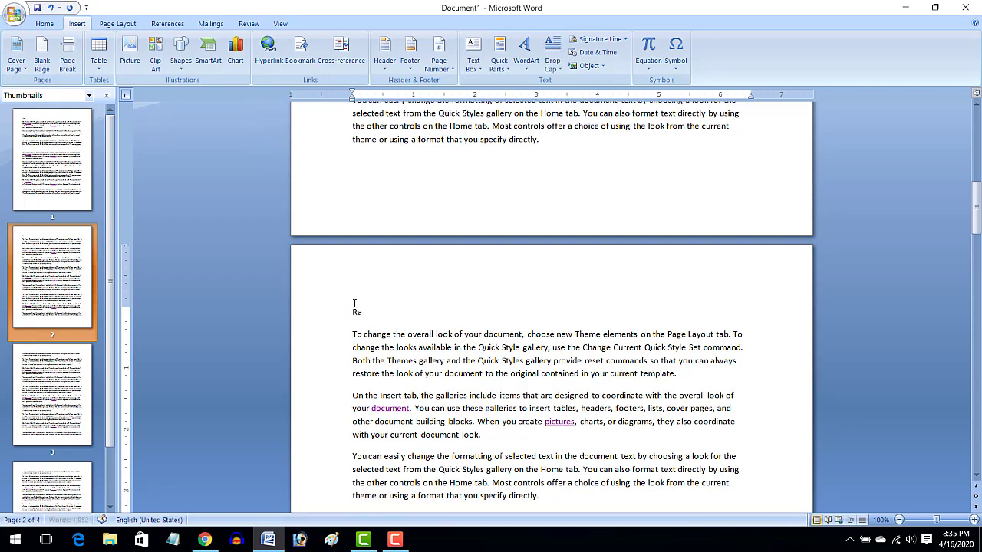
type("Ravi")
Add Raghu and Ramesh on new lines at the top of pages 3 and 4.
scroll(450, 361, "down", 5)
scroll(450, 360, "down", 1)
scroll(451, 362, "down", 1)
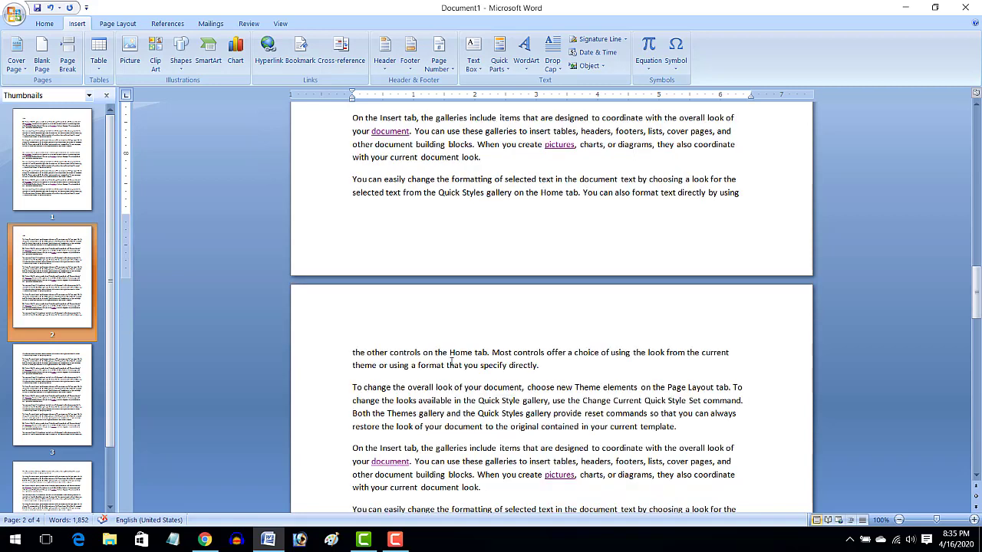
left_click(352, 352)
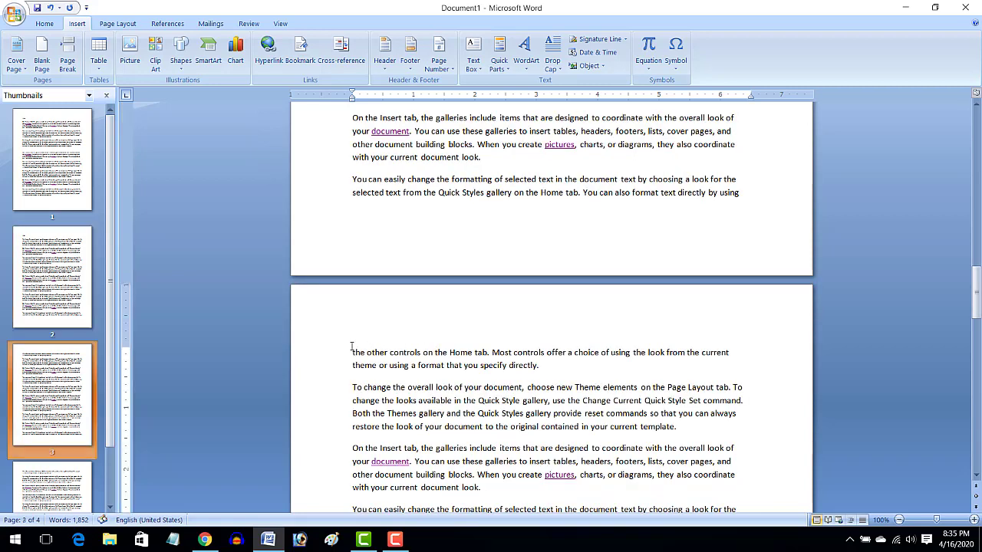
key("Return")
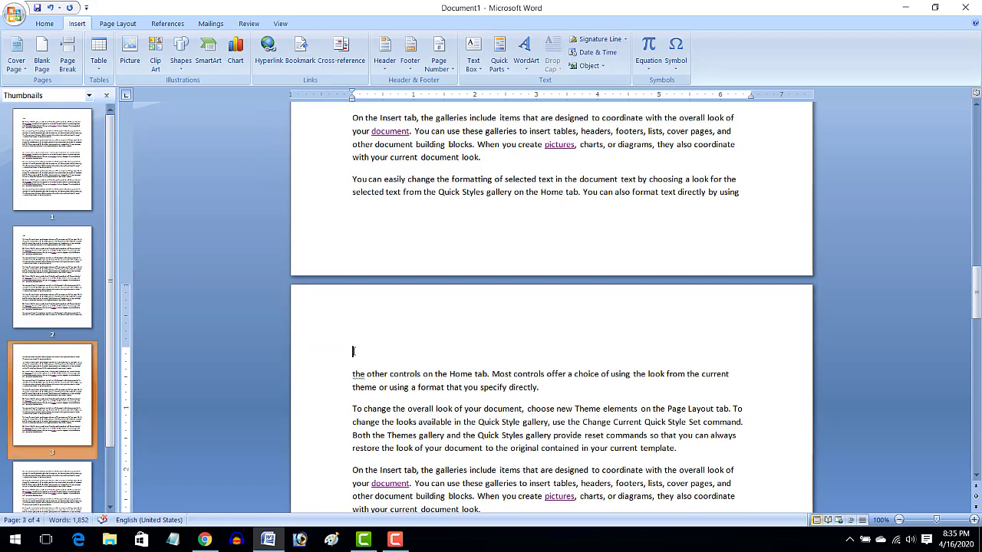
type("Ra")
type("ghu")
scroll(353, 351, "down", 5)
scroll(353, 352, "down", 5)
scroll(352, 351, "down", 3)
scroll(353, 351, "down", 5)
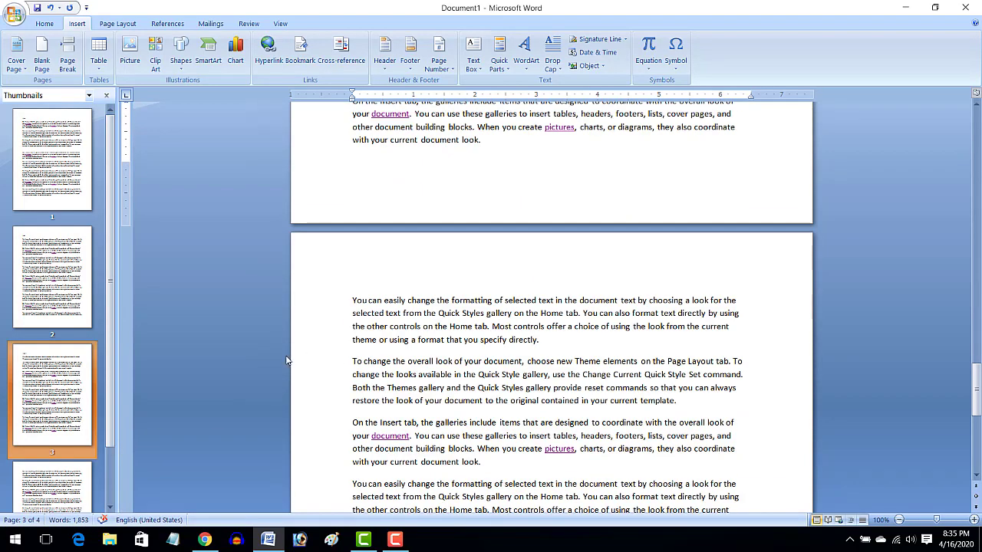
left_click(352, 289)
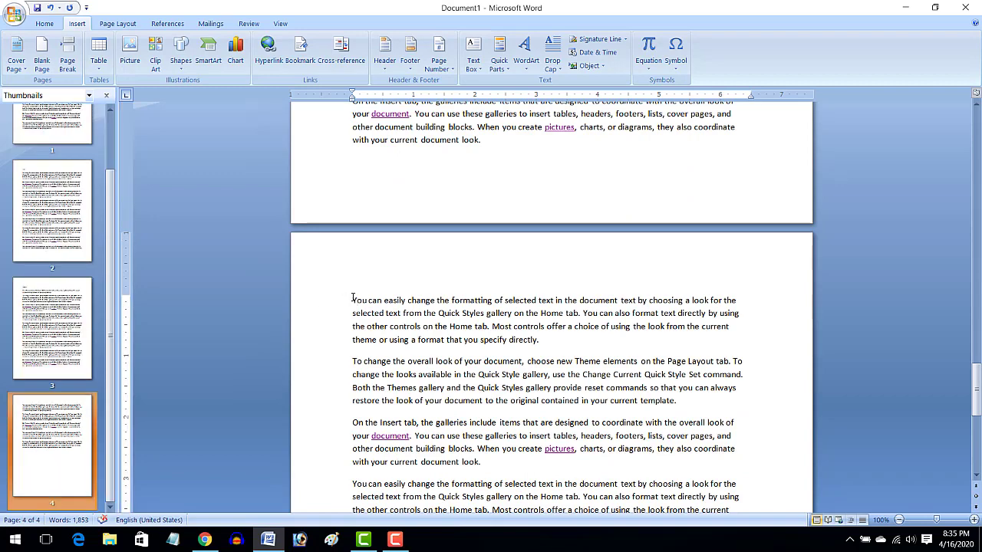
key("Return")
key("Return")
left_click(352, 300)
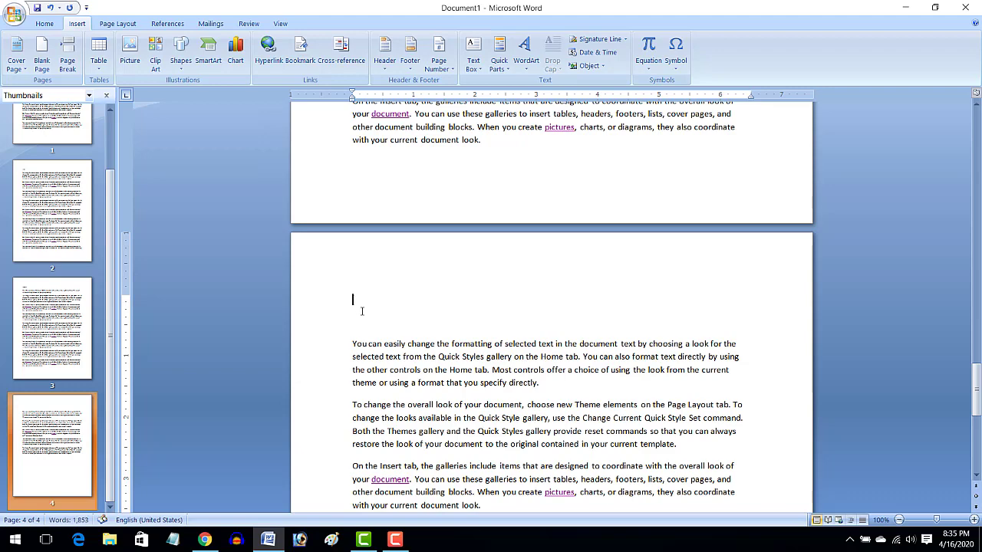
type("Ra")
type("mesh")
Return to page 1 and place the cursor after Raju.
scroll(362, 310, "up", 3)
scroll(359, 311, "up", 5)
scroll(359, 311, "up", 5)
scroll(359, 311, "up", 5)
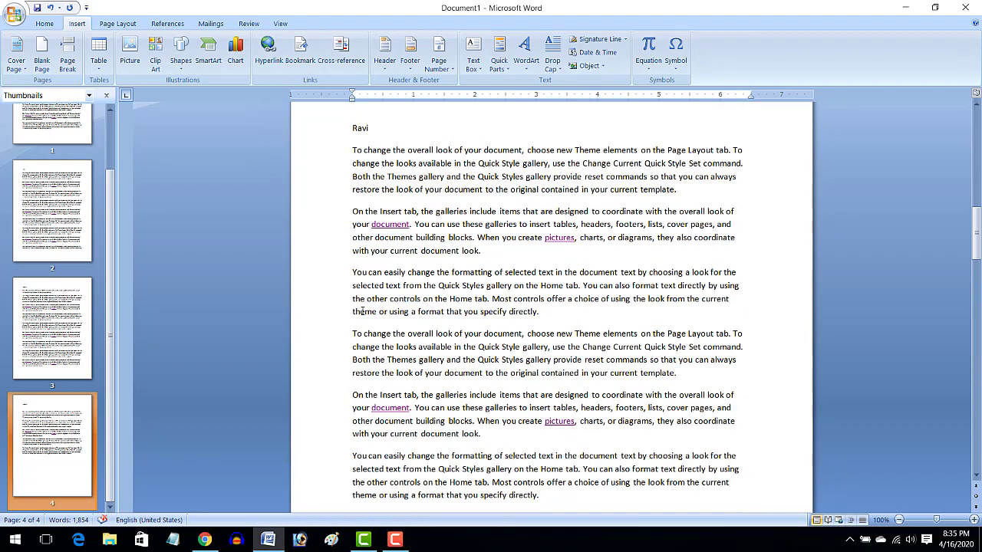
scroll(359, 311, "up", 5)
scroll(359, 311, "up", 10)
scroll(359, 310, "up", 2)
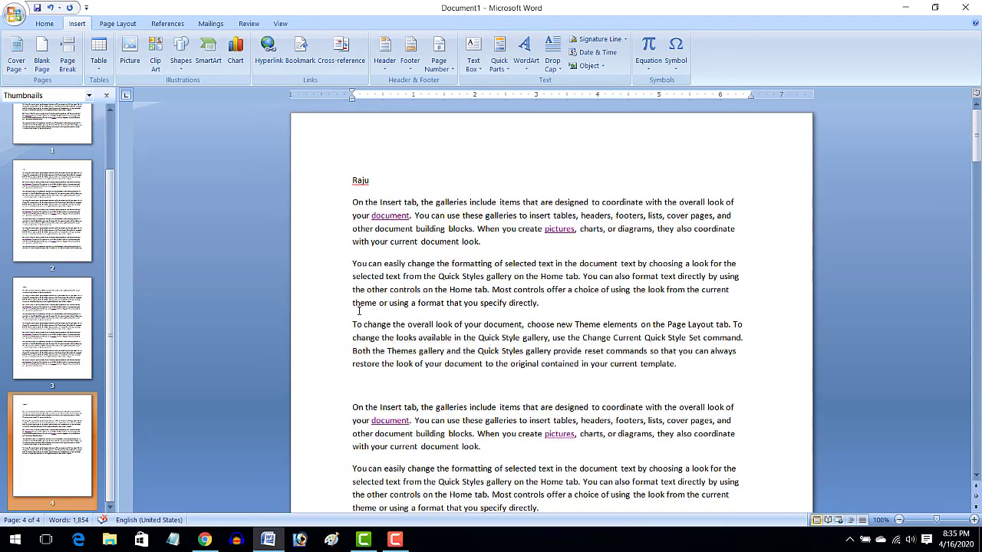
left_click(371, 181)
Bookmark the page 1 name as Raju.
left_click_drag(371, 181, 349, 181)
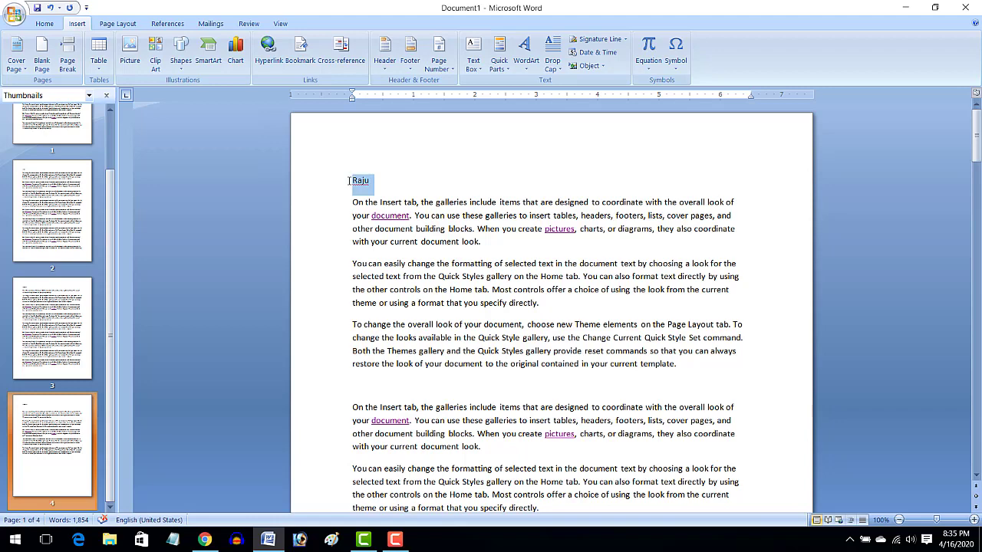
left_click(300, 44)
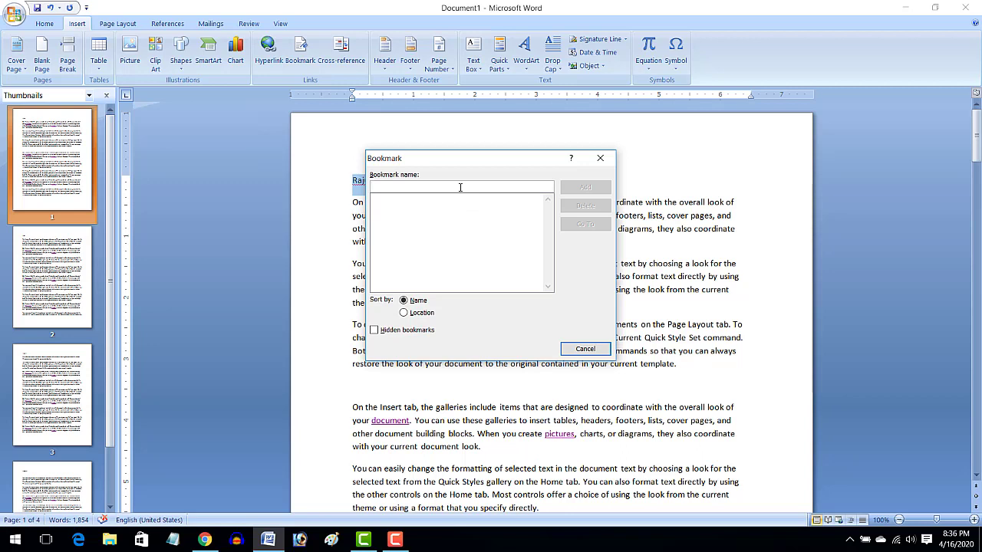
left_click_drag(460, 166, 513, 159)
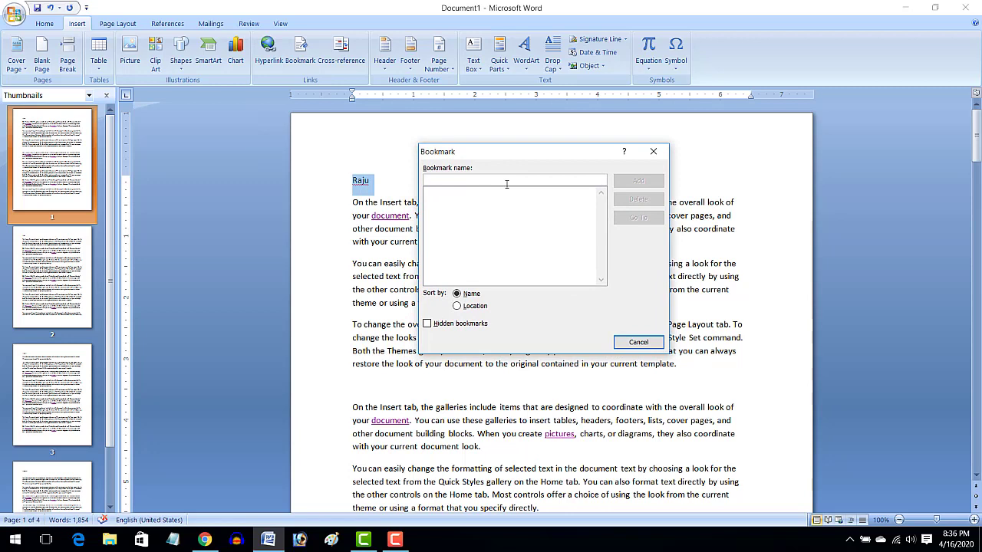
type("Raju")
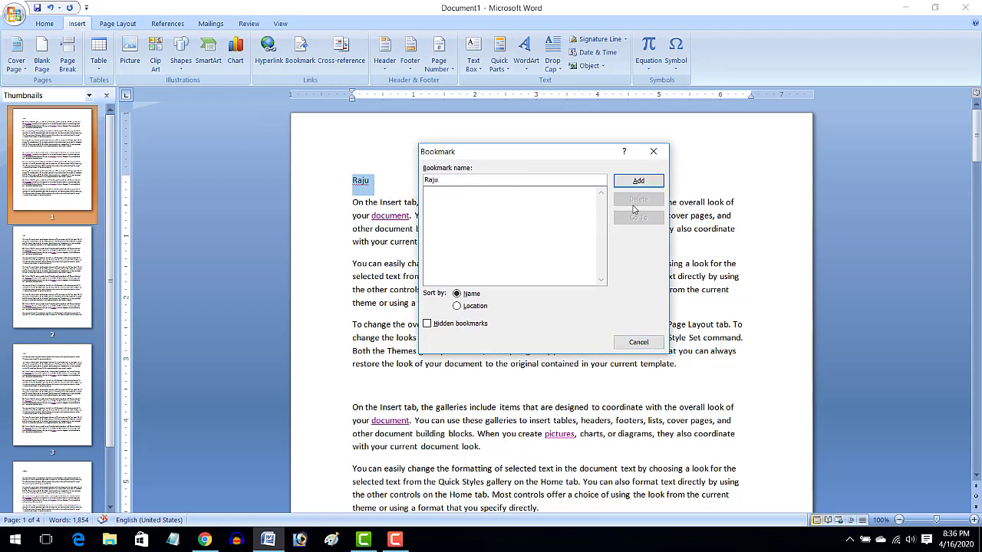
left_click(638, 181)
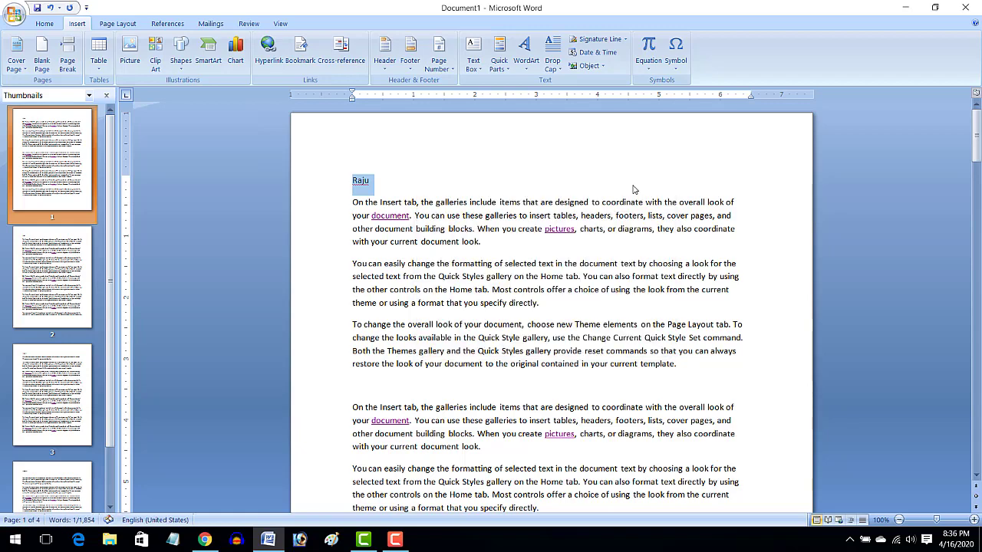
Select Ravi on page 2 and enter Ravi as the new bookmark name.
scroll(533, 267, "down", 2)
scroll(533, 267, "down", 5)
scroll(533, 267, "down", 3)
scroll(533, 267, "down", 5)
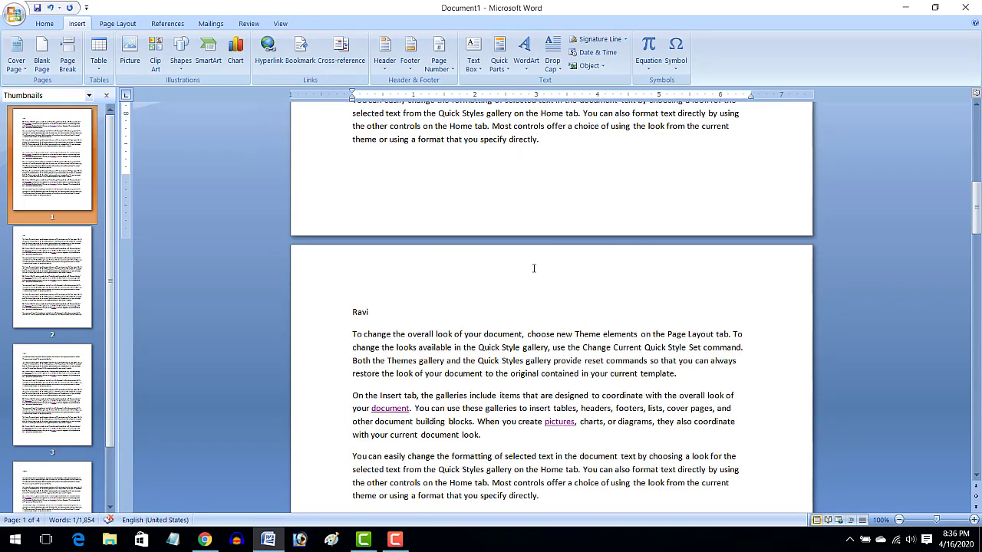
double_click(367, 313)
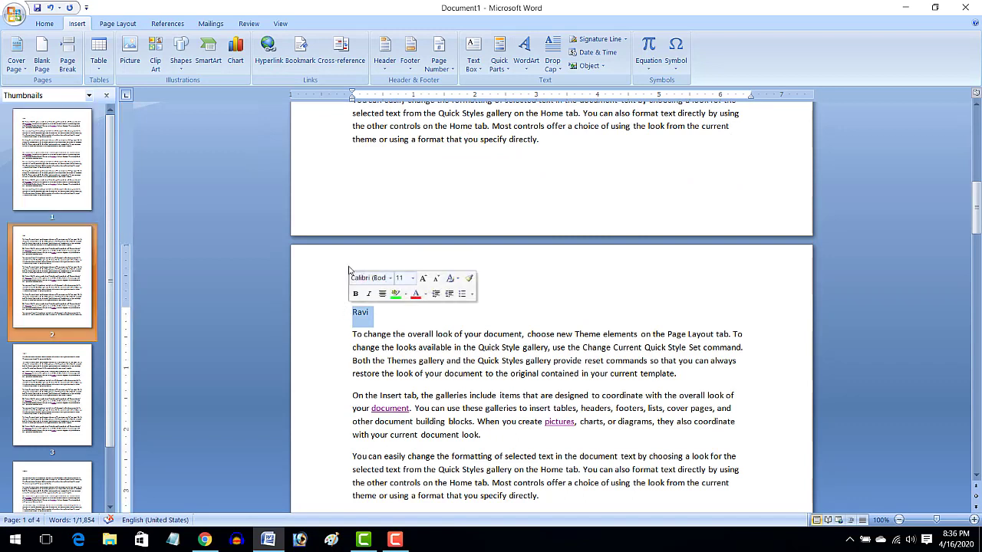
left_click(314, 48)
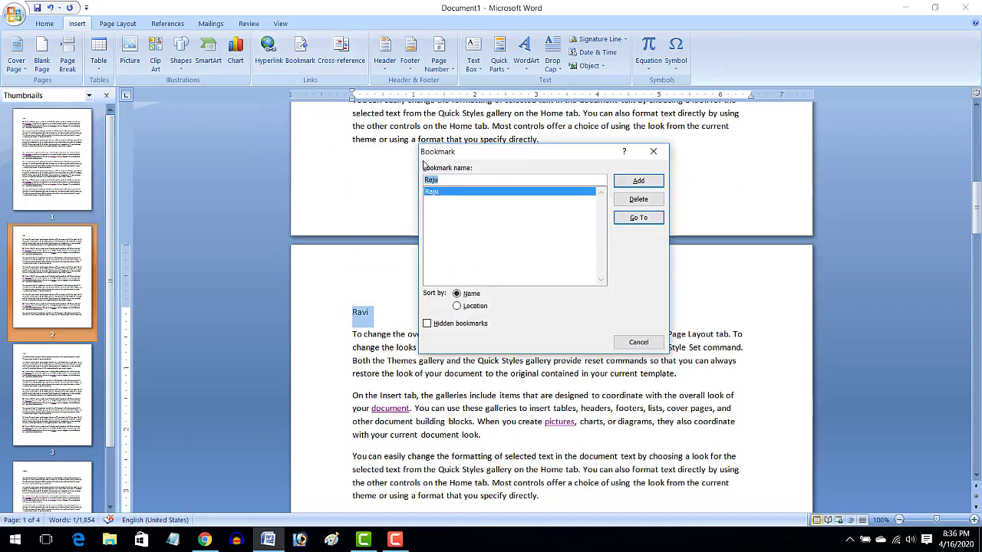
left_click(470, 178)
key("BackSpace")
key("BackSpace")
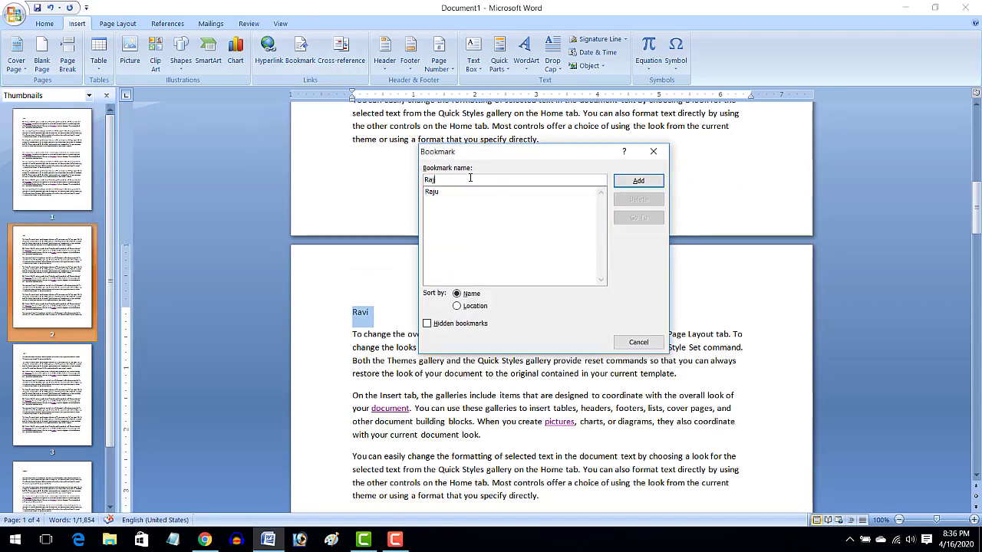
key("BackSpace")
key("BackSpace")
type("Ra")
type("vi")
Add the Ravi bookmark, then bookmark the page 3 name as Raghu.
left_click(638, 181)
scroll(548, 283, "down", 2)
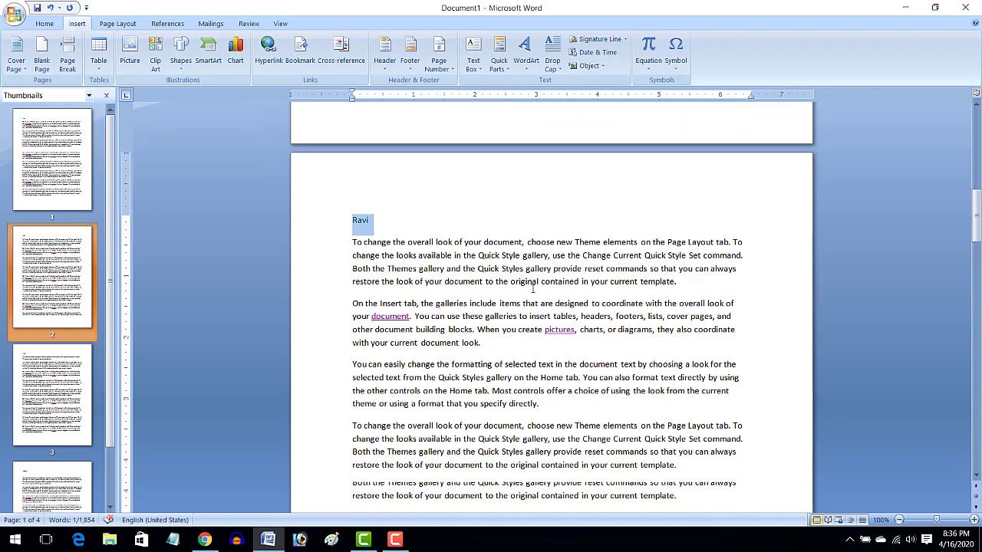
scroll(532, 288, "down", 8)
scroll(530, 284, "down", 7)
scroll(530, 285, "down", 2)
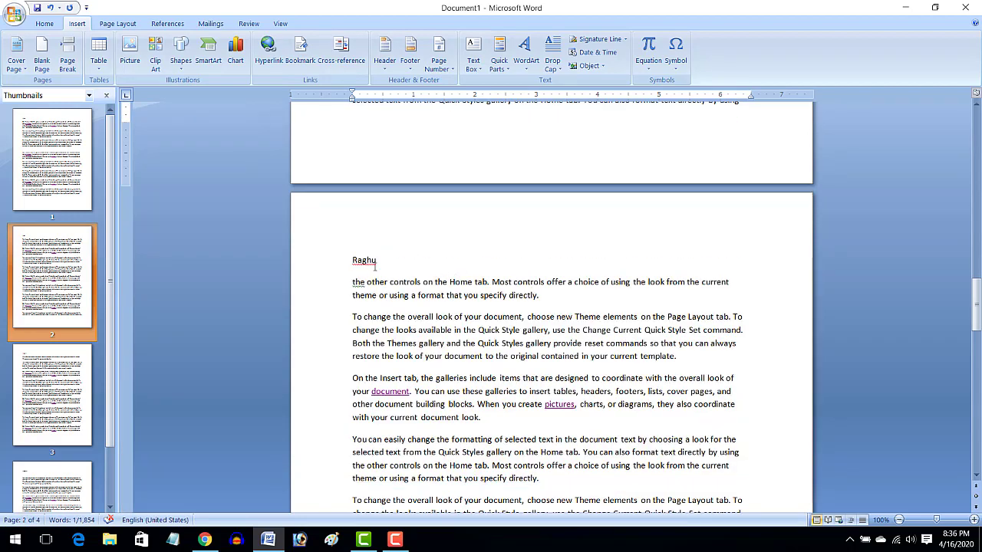
left_click_drag(378, 259, 352, 260)
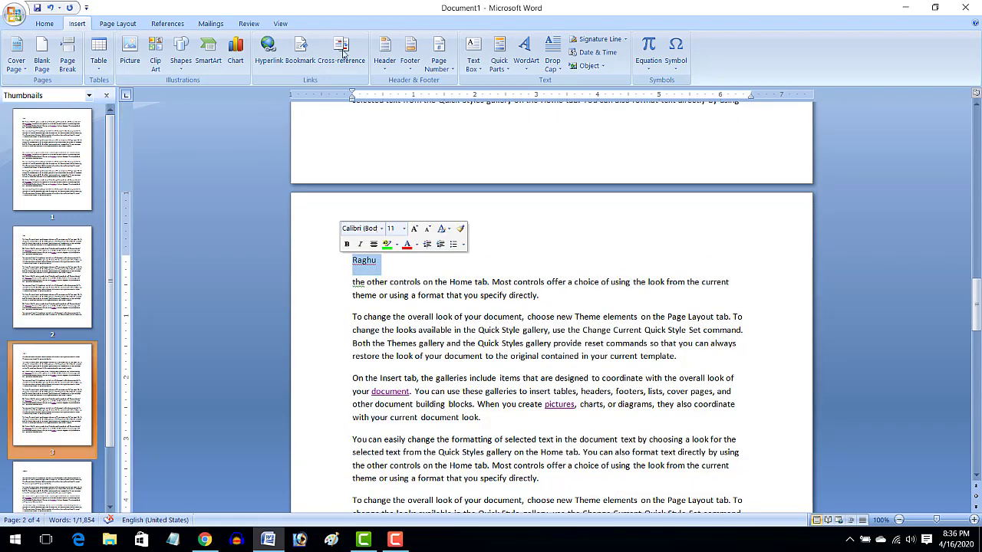
left_click(299, 50)
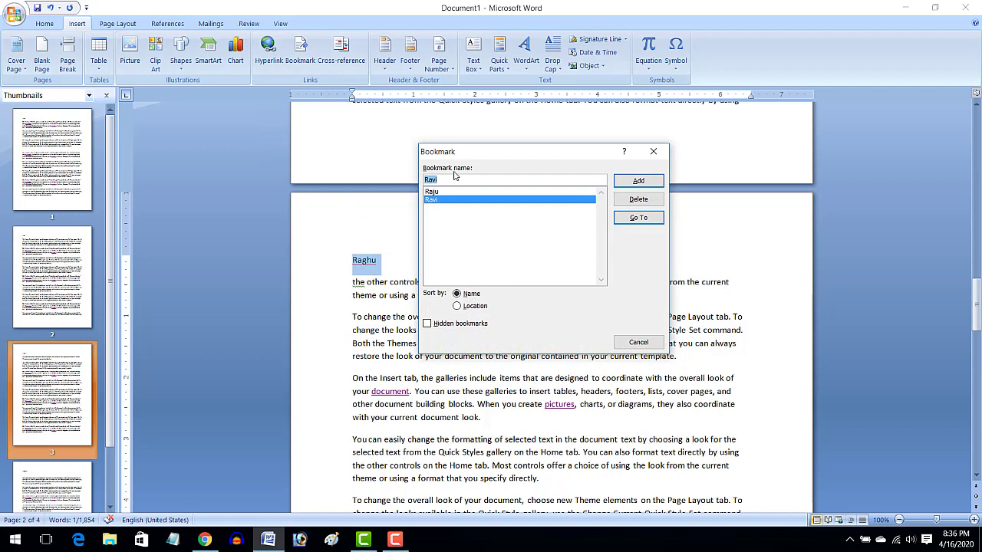
left_click(454, 180)
key("BackSpace")
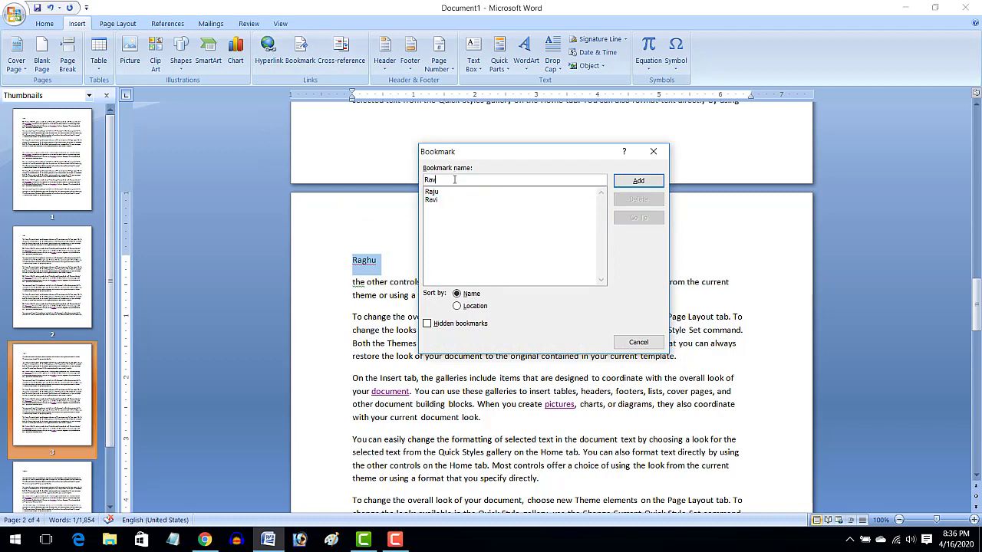
key("BackSpace")
key("BackSpace")
key("BackSpace")
type("Ra")
type("ghu")
left_click(644, 184)
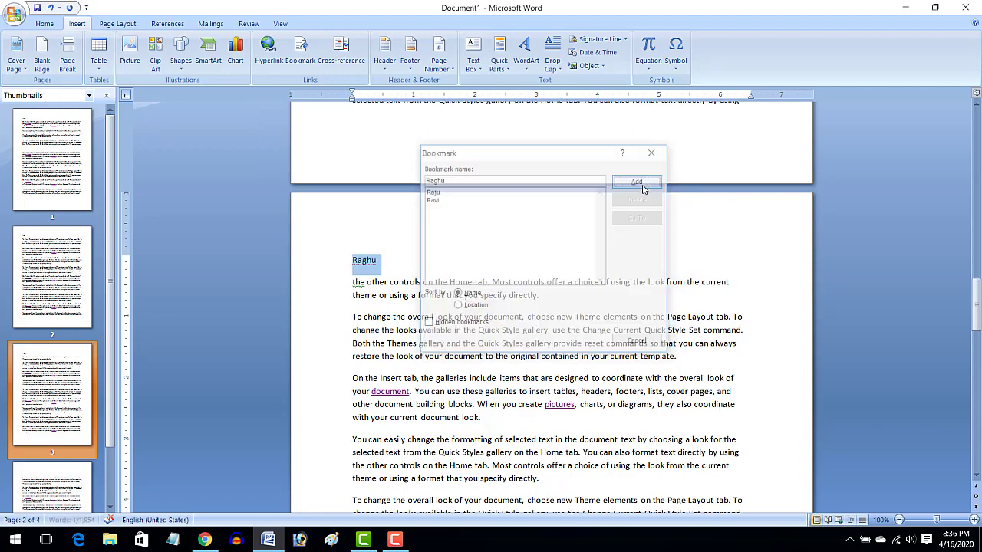
Bookmark the page 4 name as Ramesh.
scroll(521, 361, "down", 1)
scroll(522, 361, "down", 4)
scroll(522, 360, "down", 5)
scroll(510, 358, "down", 2)
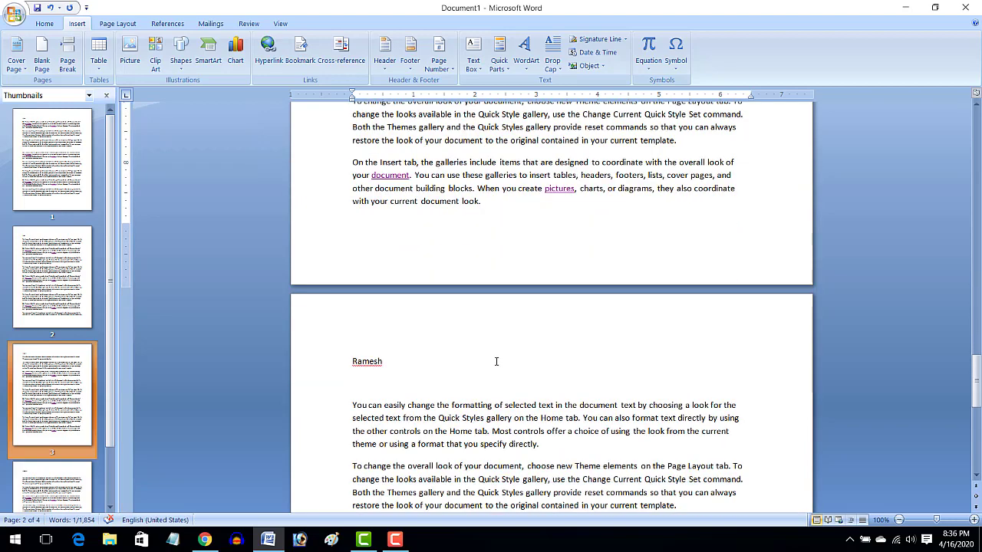
left_click_drag(383, 361, 342, 344)
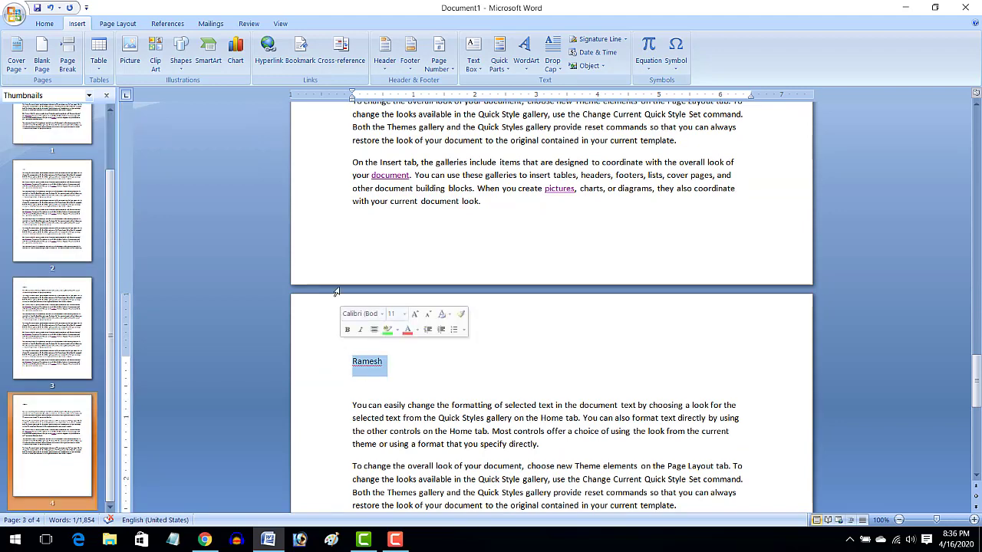
left_click(300, 58)
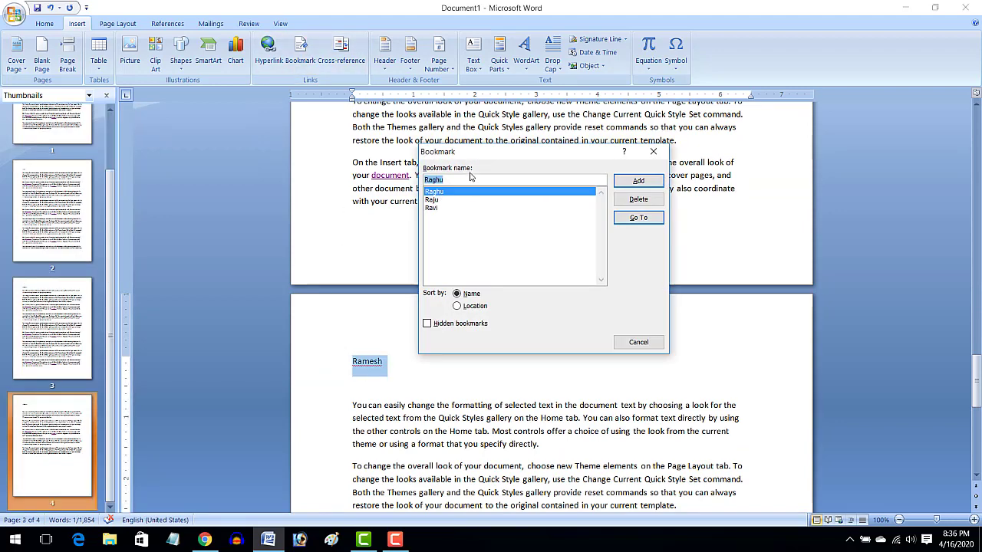
left_click(471, 179)
key("BackSpace")
key("BackSpace")
key("BackSpace")
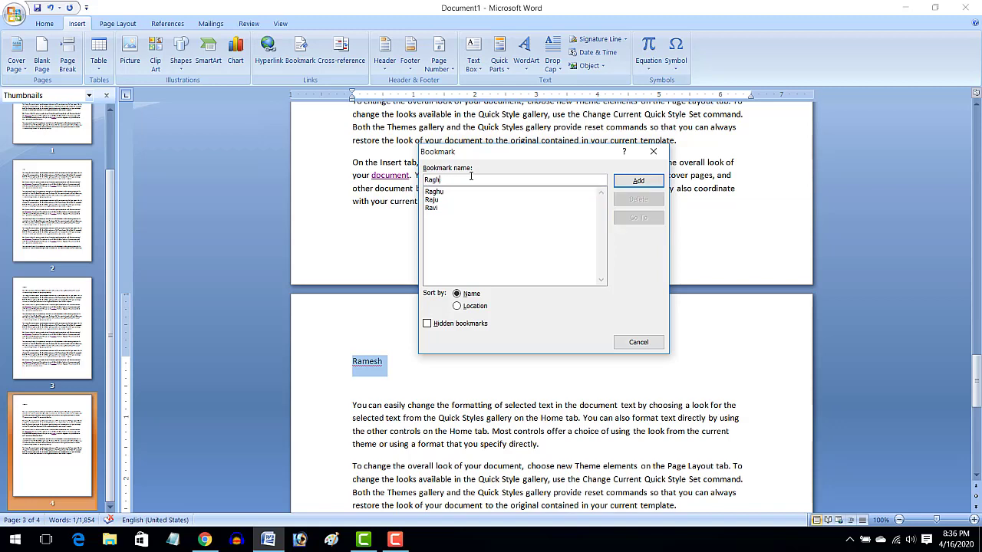
type("Rames")
type("h")
left_click(638, 180)
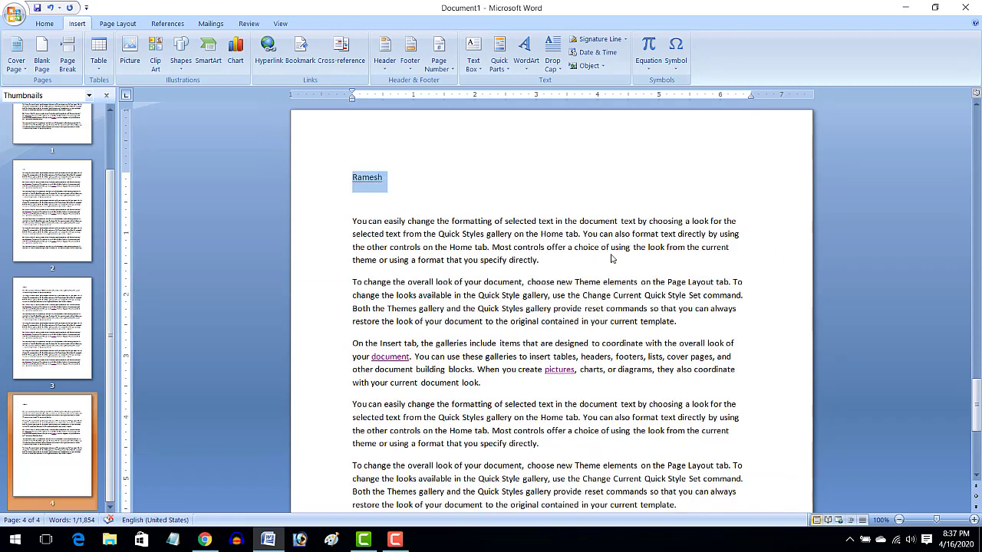
left_click(366, 220)
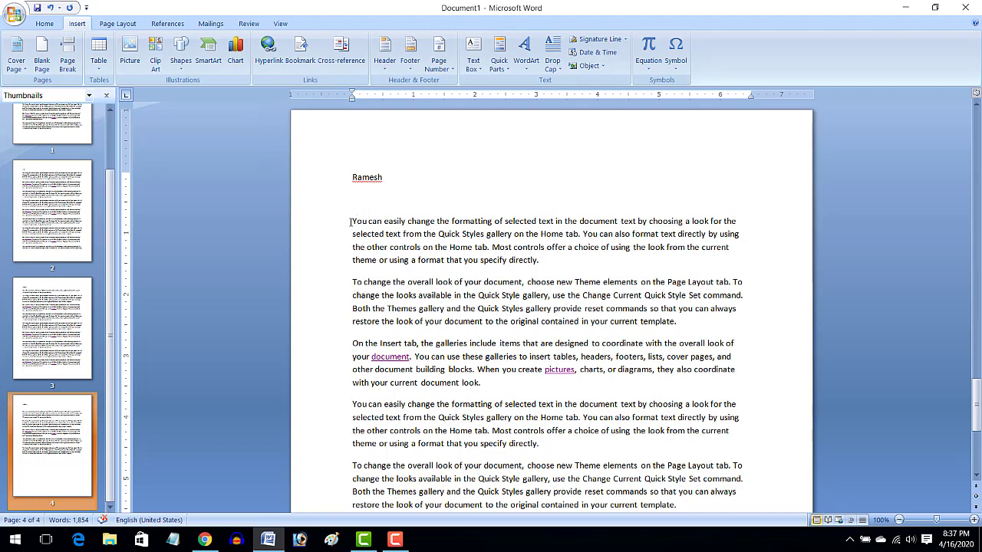
scroll(361, 230, "up", 3)
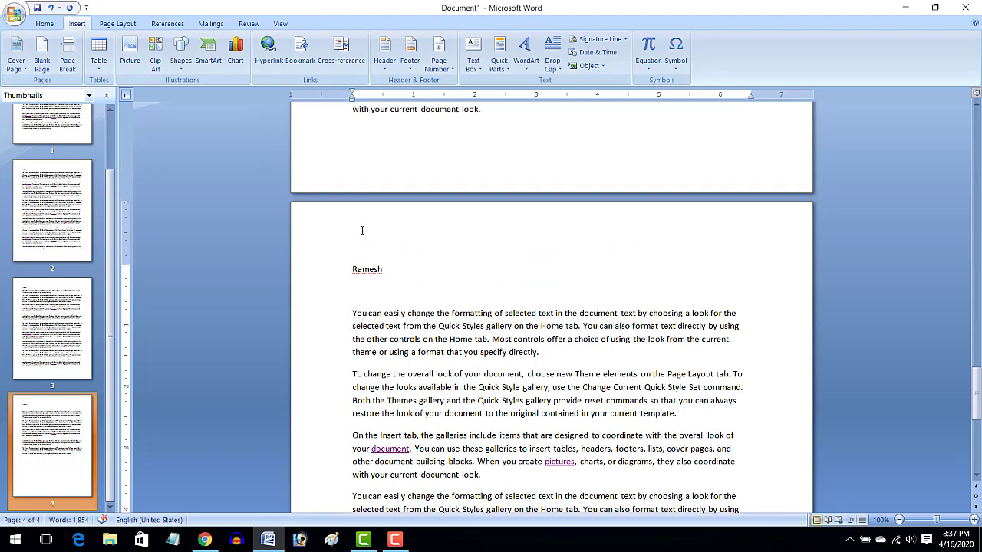
scroll(361, 231, "down", 1)
scroll(361, 230, "down", 1)
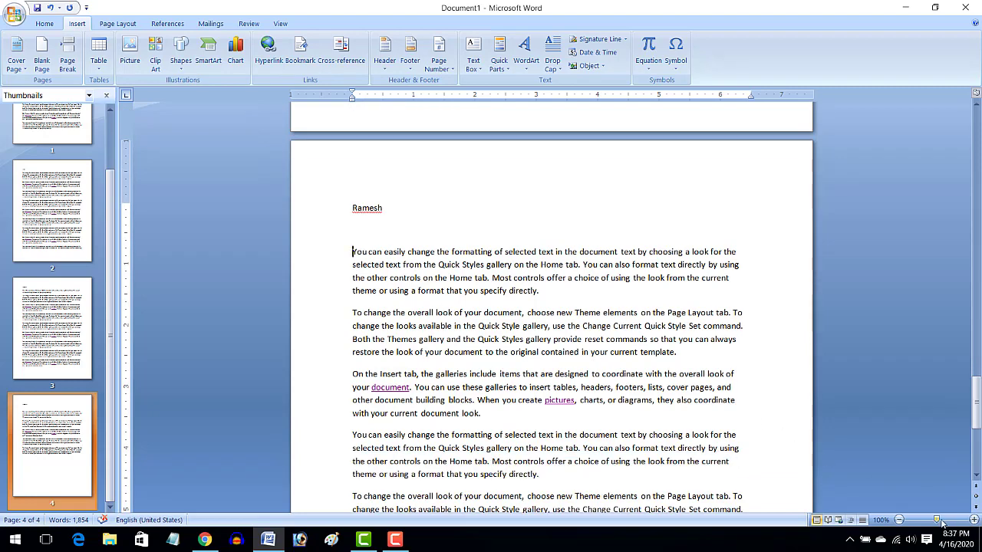
left_click_drag(941, 522, 953, 521)
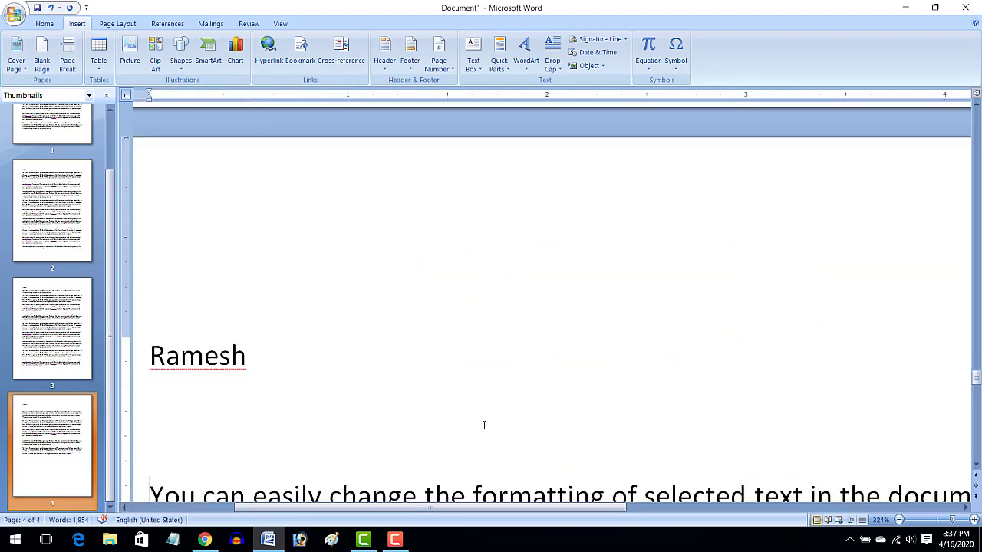
scroll(484, 422, "down", 2)
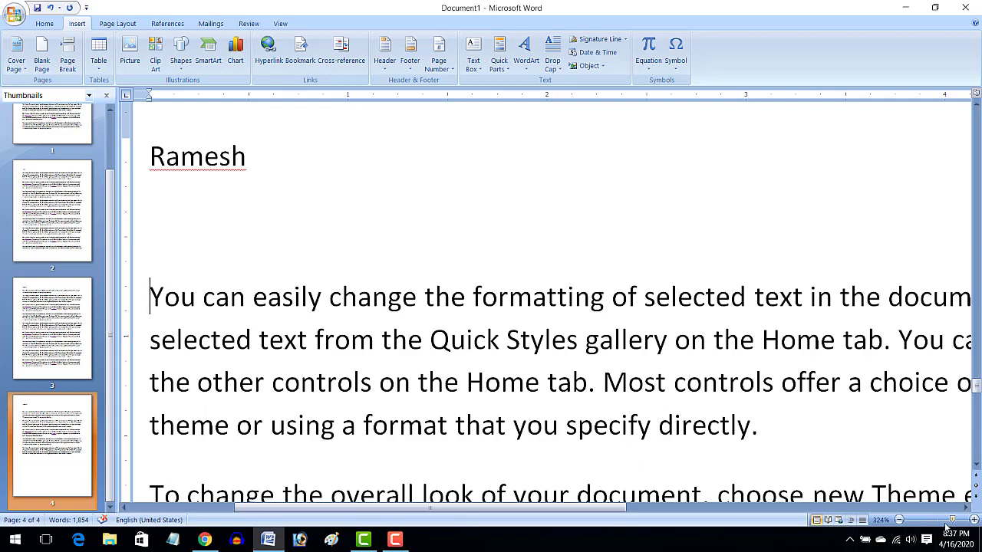
left_click_drag(949, 522, 936, 521)
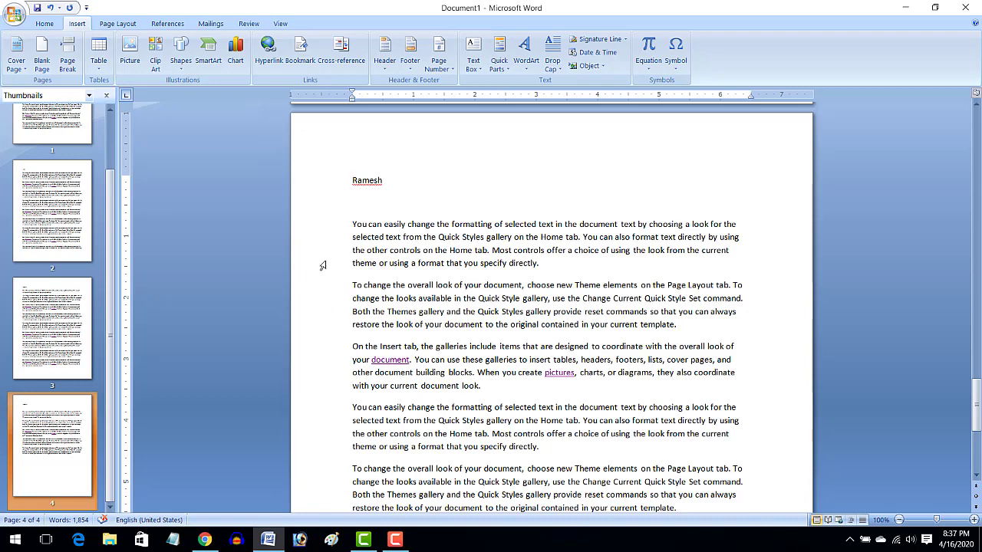
Jump to the Raju bookmark on page 1 and close the Bookmark dialog.
left_click(300, 54)
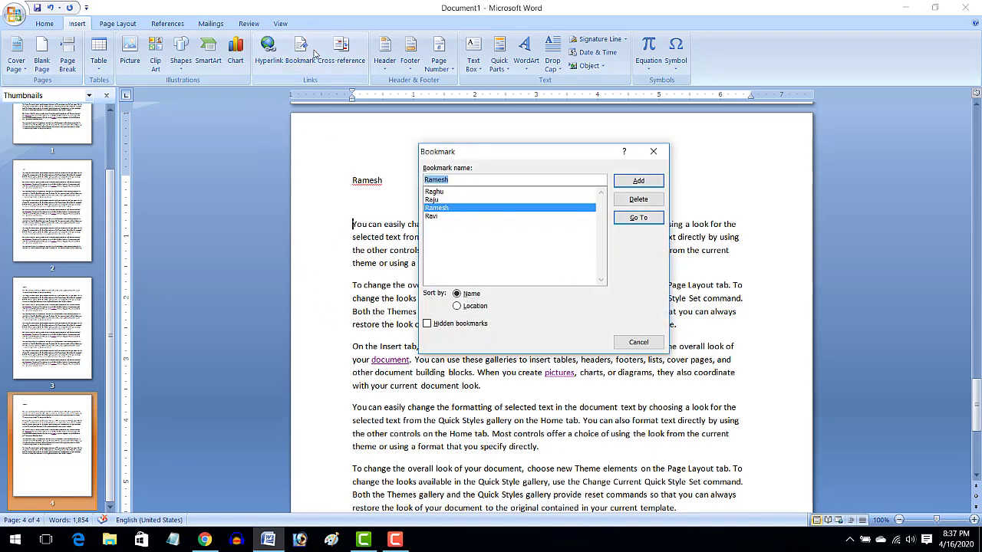
left_click(468, 193)
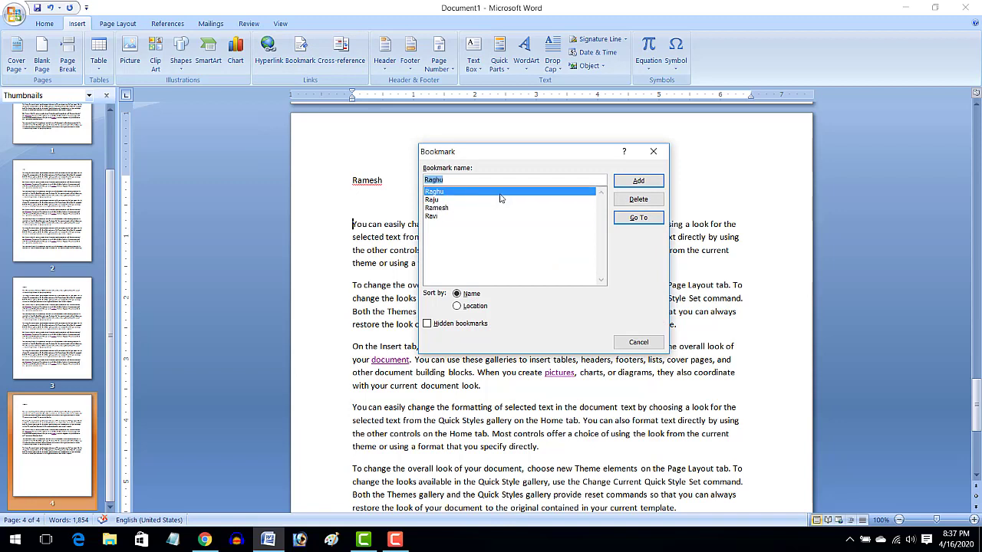
left_click(441, 201)
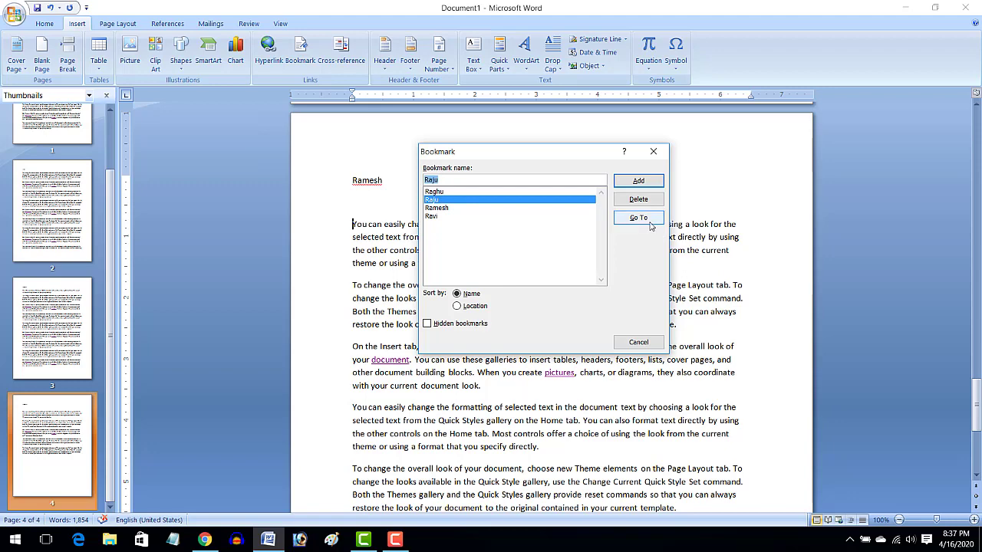
left_click(638, 218)
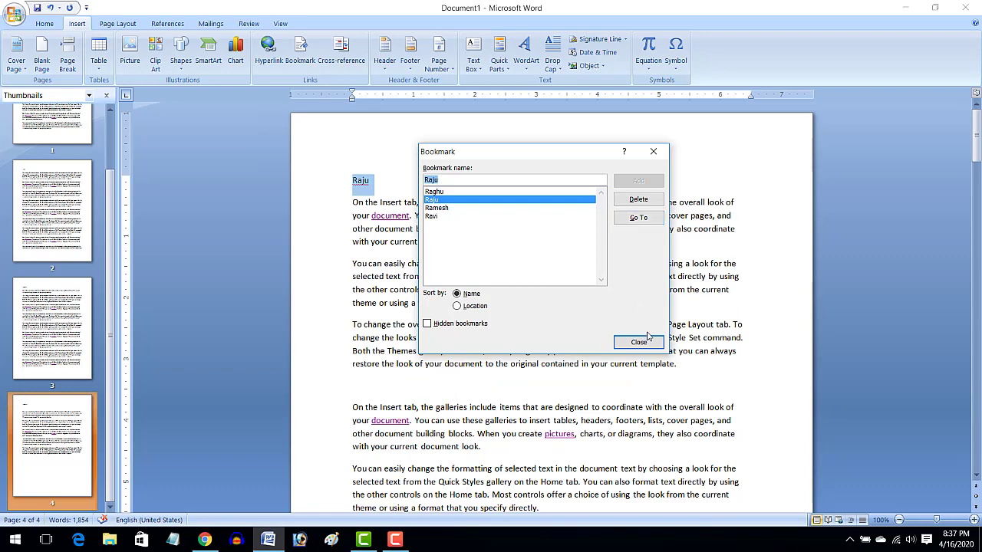
left_click(646, 343)
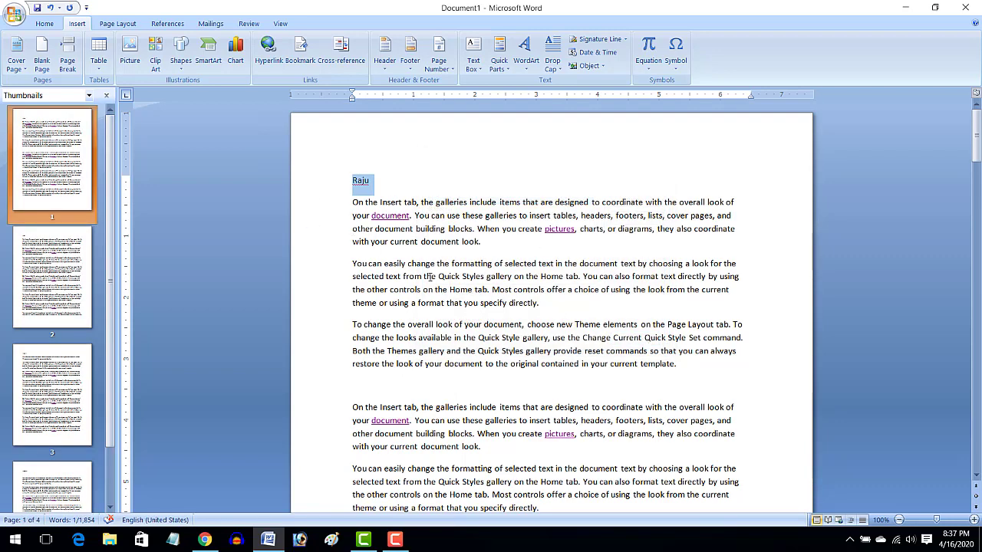
left_click(353, 266)
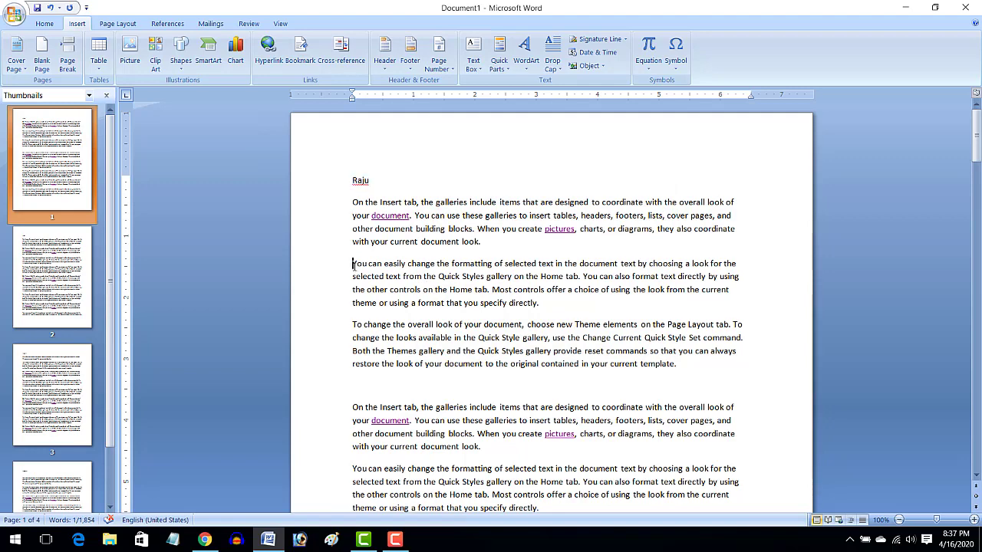
Jump to the Ramesh bookmark on page 4 and close the dialog.
left_click(303, 60)
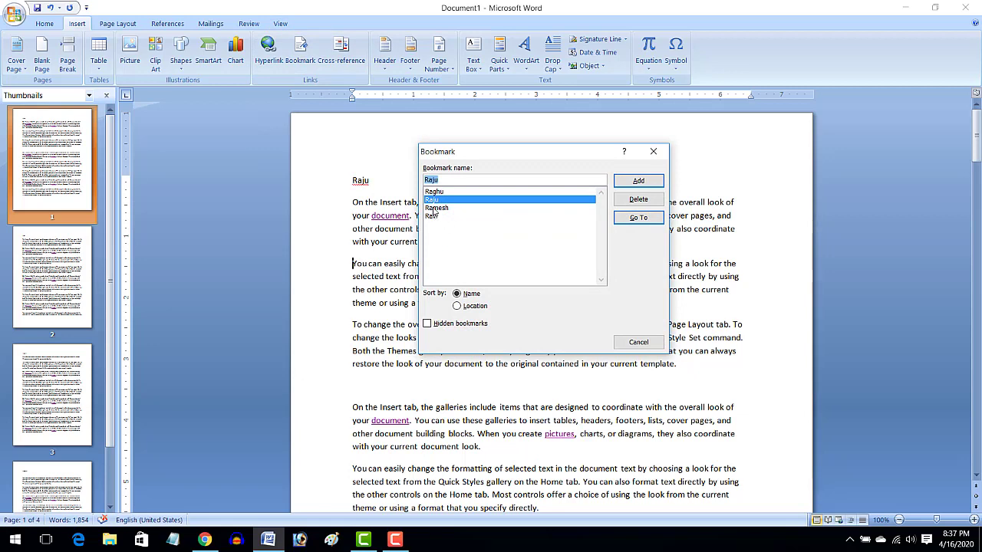
left_click(434, 208)
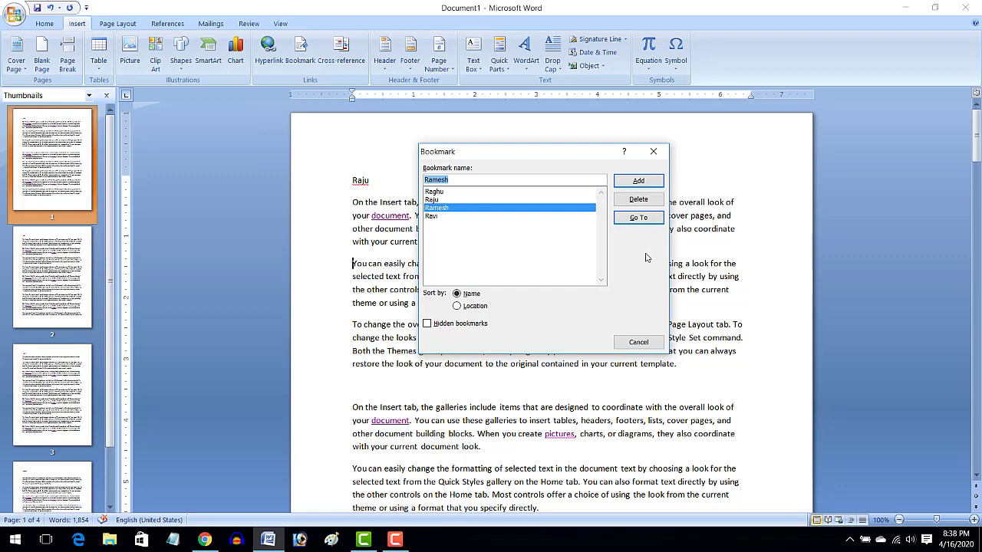
left_click(642, 219)
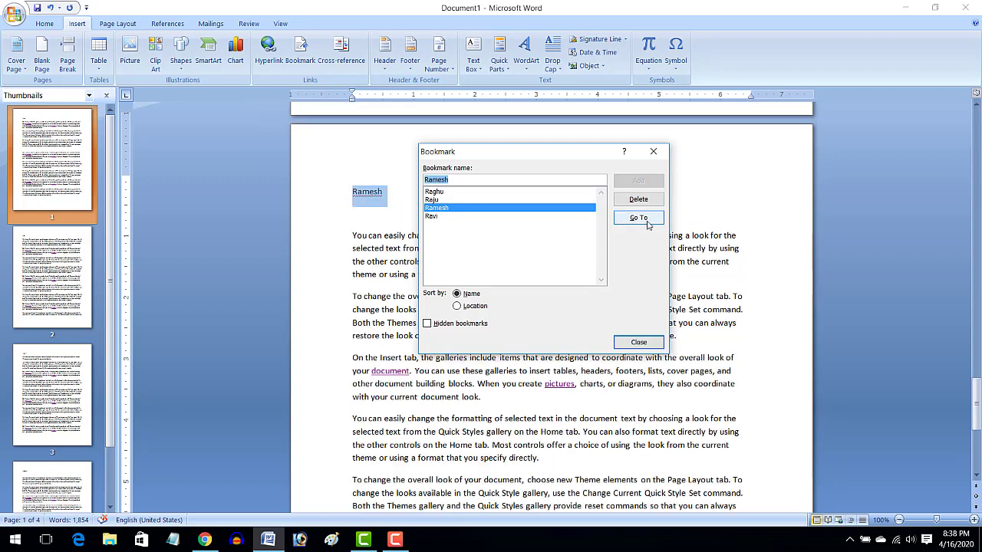
left_click(637, 343)
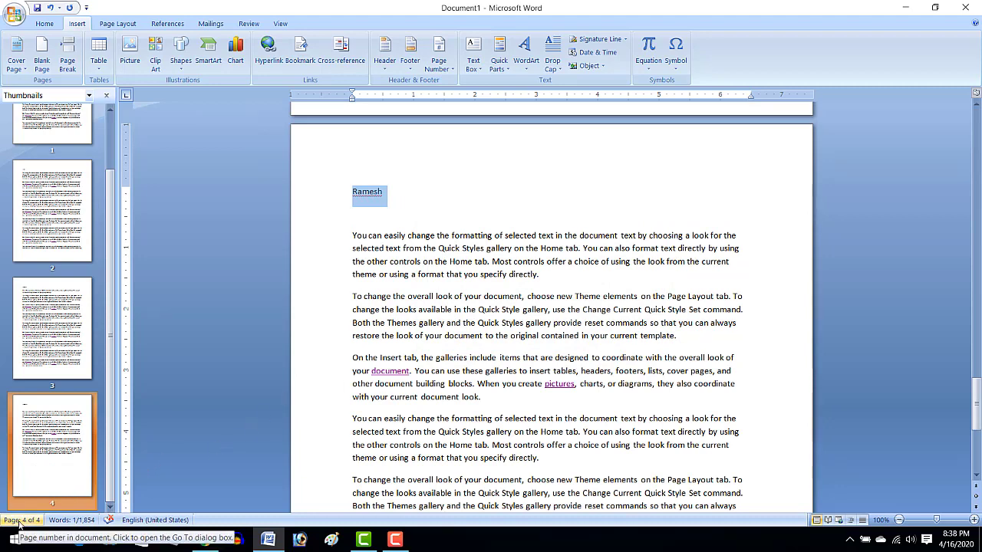
Scroll up from page 4 past the Raghu and Ravi pages to Raju on page 1.
scroll(473, 399, "up", 3)
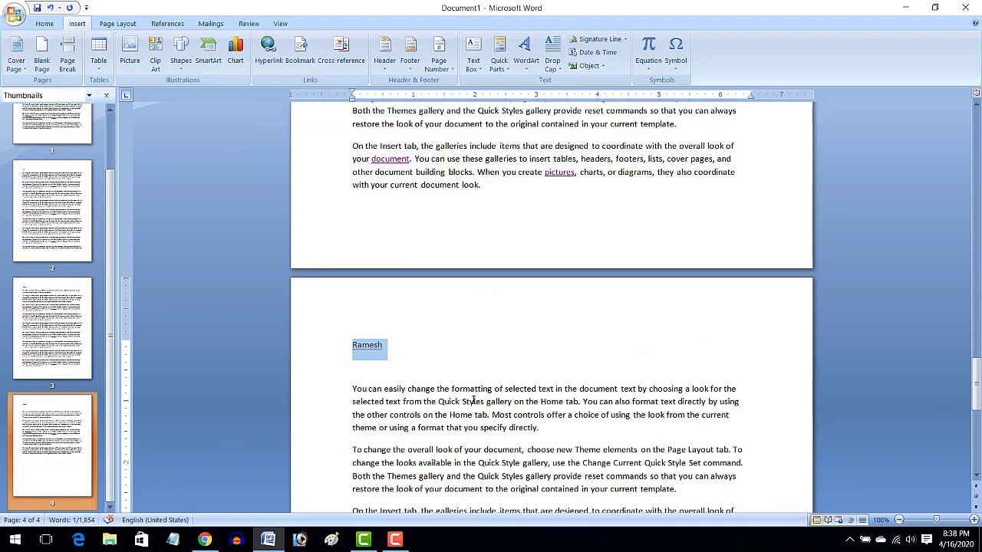
scroll(474, 398, "down", 3)
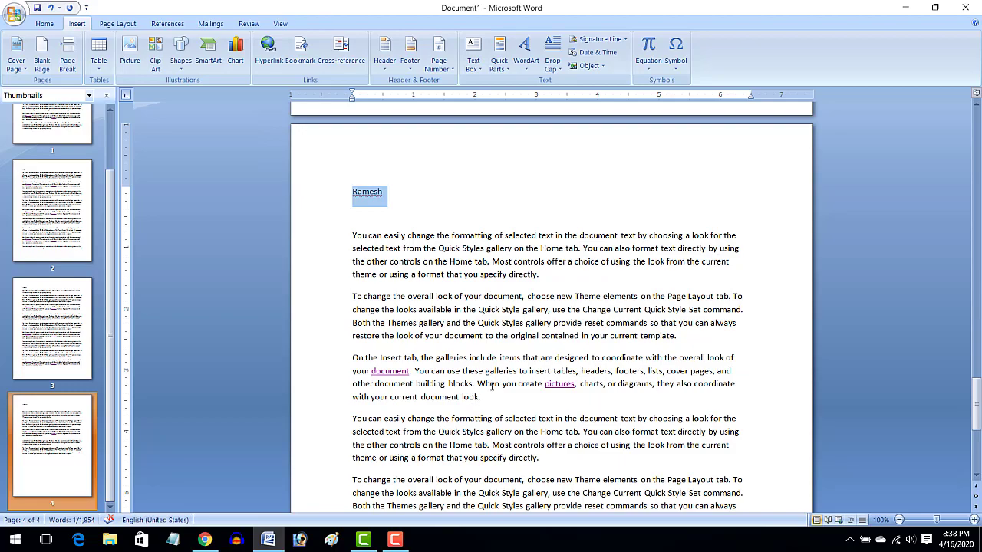
scroll(495, 378, "up", 5)
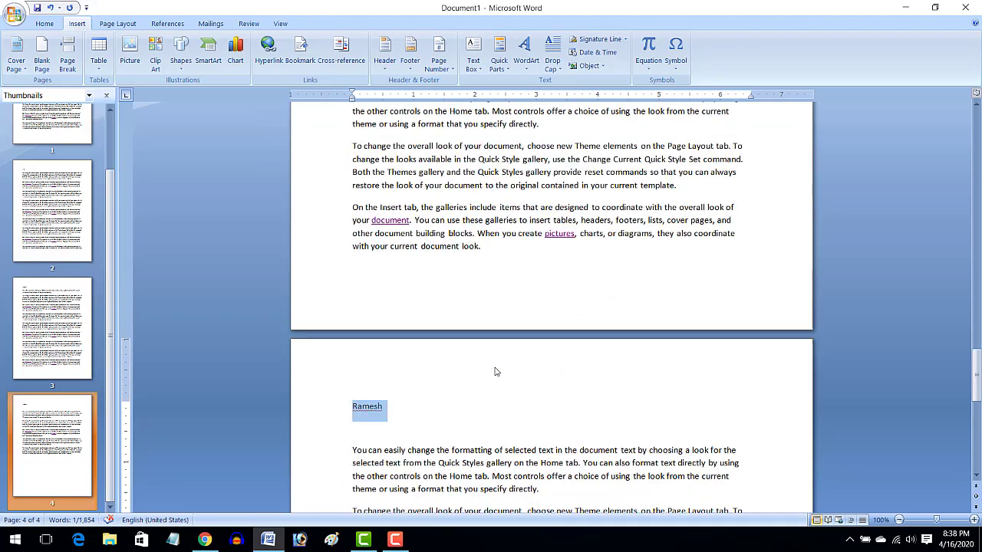
scroll(494, 376, "up", 5)
scroll(495, 372, "up", 5)
scroll(496, 360, "up", 5)
scroll(495, 360, "up", 5)
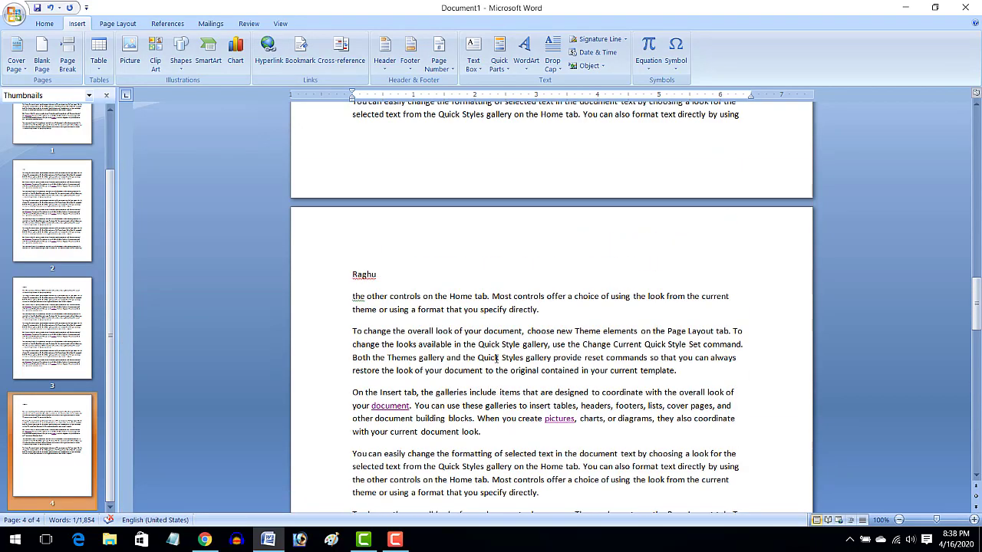
scroll(495, 359, "up", 5)
scroll(497, 359, "up", 5)
scroll(497, 358, "up", 5)
scroll(496, 358, "up", 4)
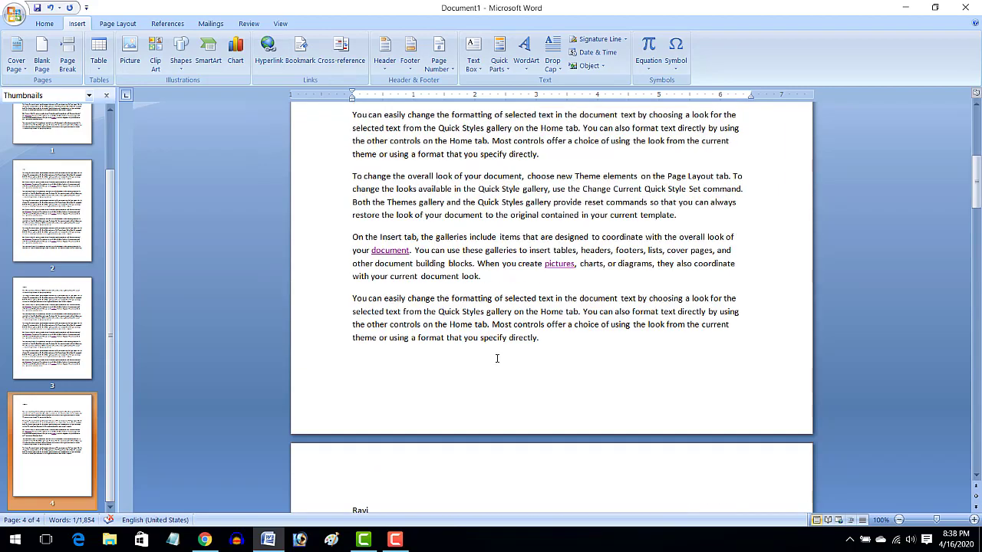
scroll(499, 356, "up", 5)
scroll(506, 351, "up", 5)
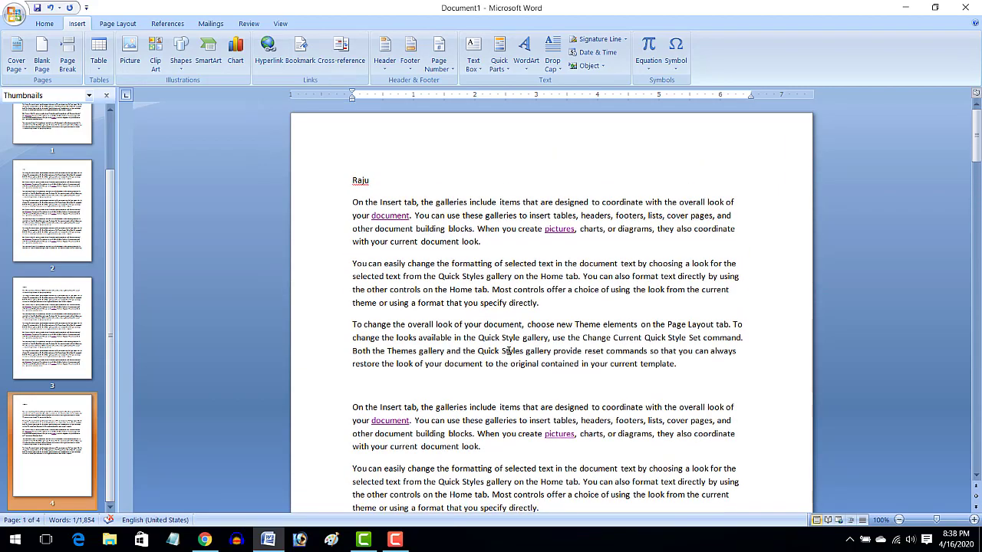